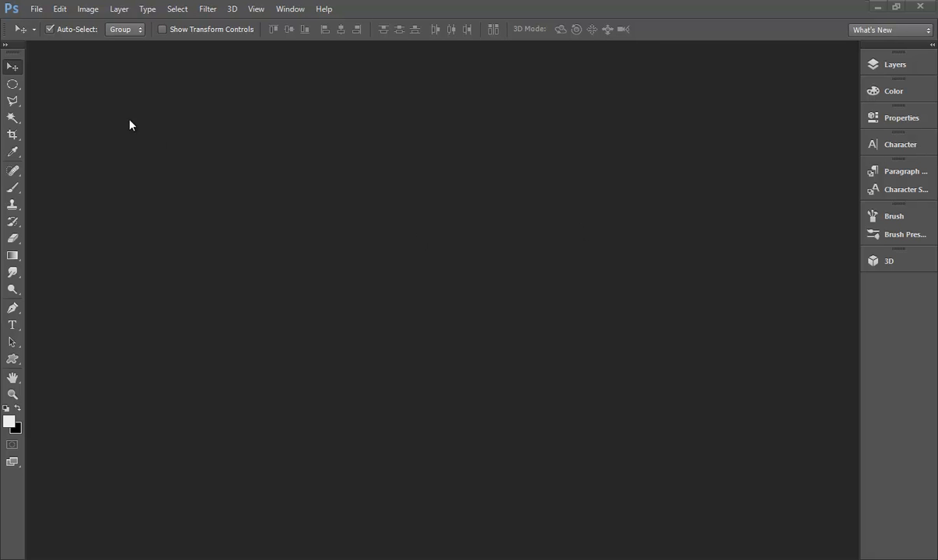
# - Create a blank document of 779 by 459 pixels at 72 pixels/inch, RGB color, with a white background
pyautogui.click(35, 9)
pyautogui.click(49, 25)
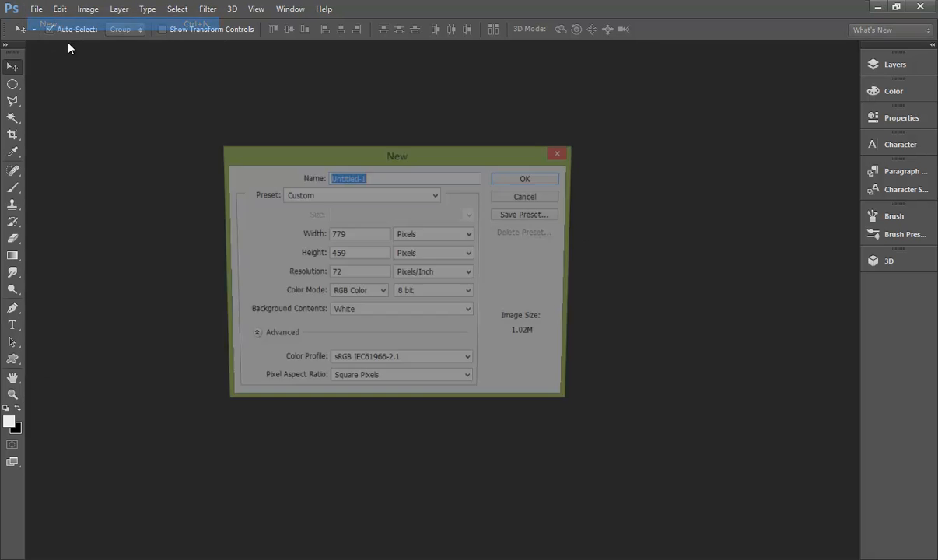
pyautogui.click(515, 182)
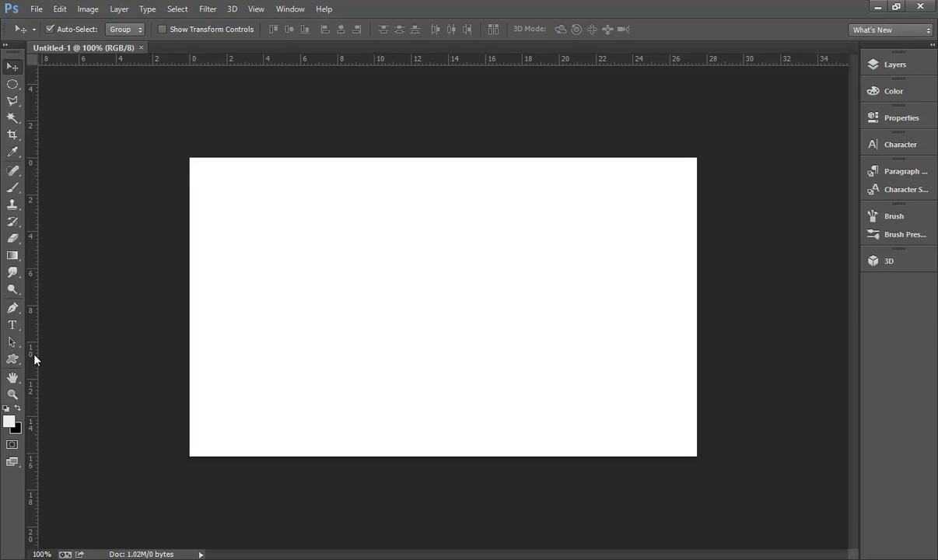
# - Draw a vertical rectangle shape of about 128 by 172 px on the left half of the canvas
pyautogui.click(12, 358)
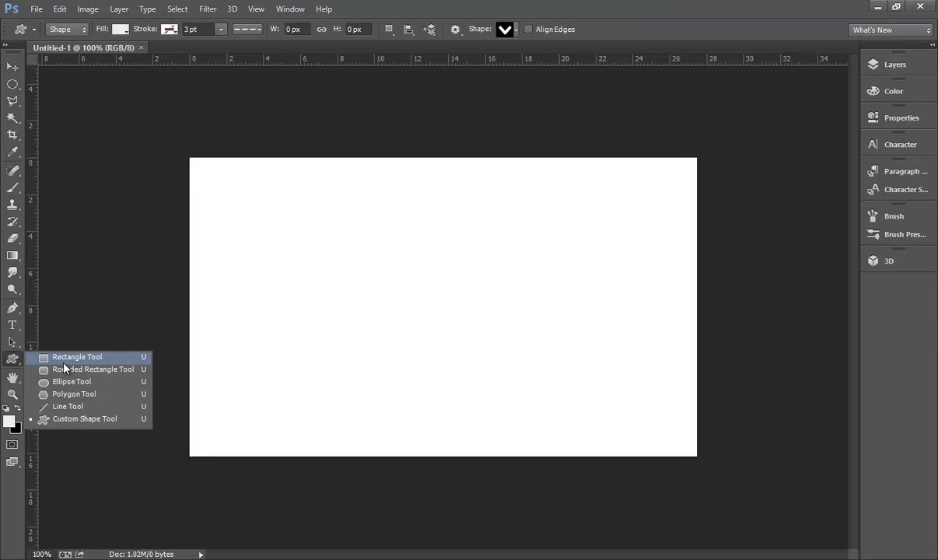
pyautogui.click(63, 360)
pyautogui.moveTo(276, 220); pyautogui.dragTo(359, 331)
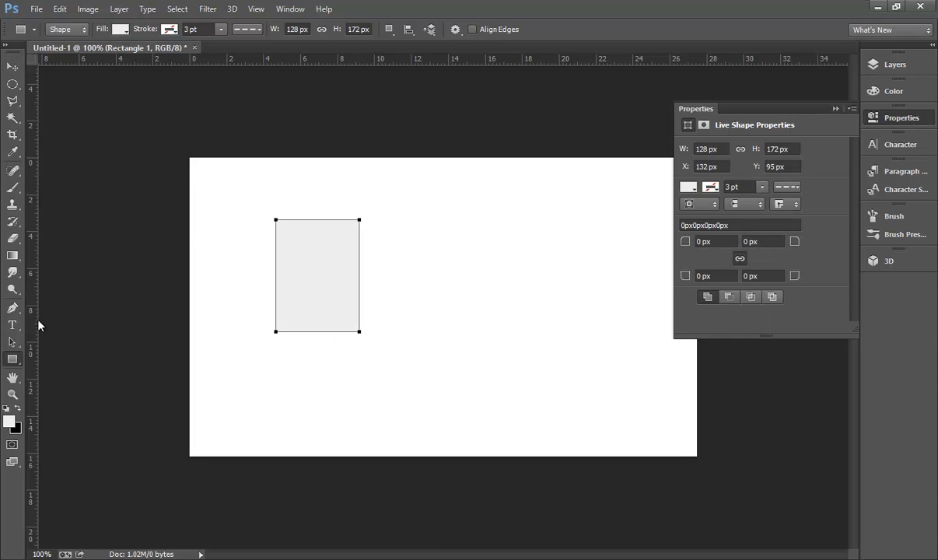
# - Move the rectangle slightly down the canvas to about X 127 px, Y 140 px
pyautogui.click(13, 342)
pyautogui.moveTo(305, 295); pyautogui.dragTo(304, 314)
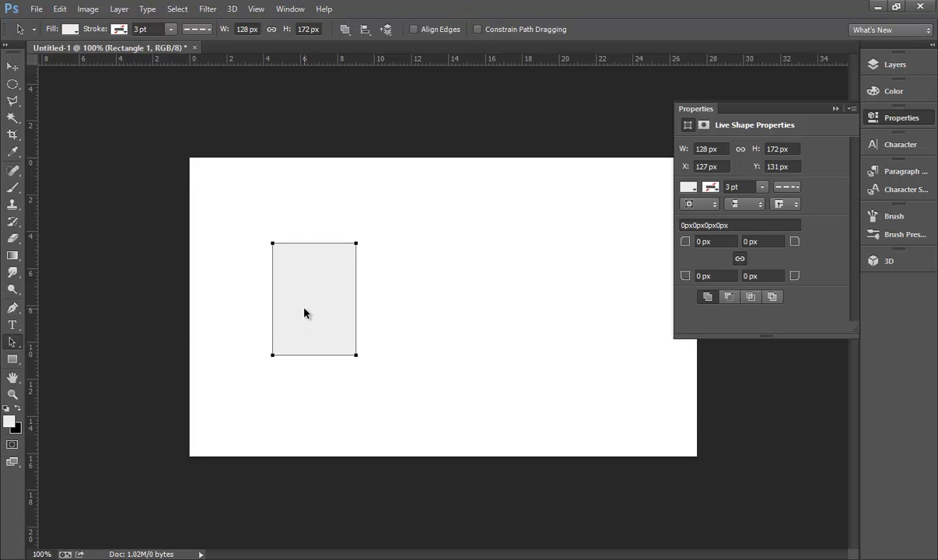
pyautogui.press('z')
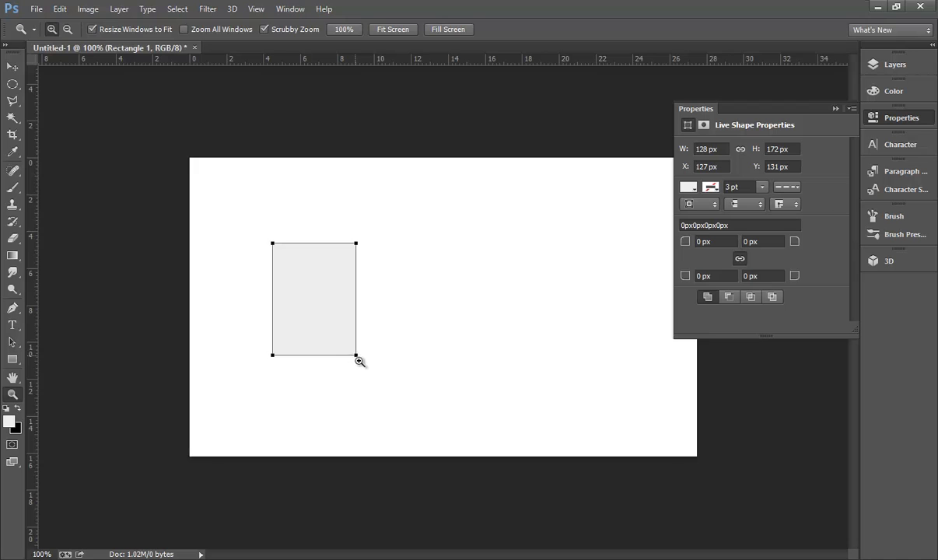
pyautogui.click(357, 356)
pyautogui.click(357, 356)
pyautogui.click(358, 356)
pyautogui.click(357, 356)
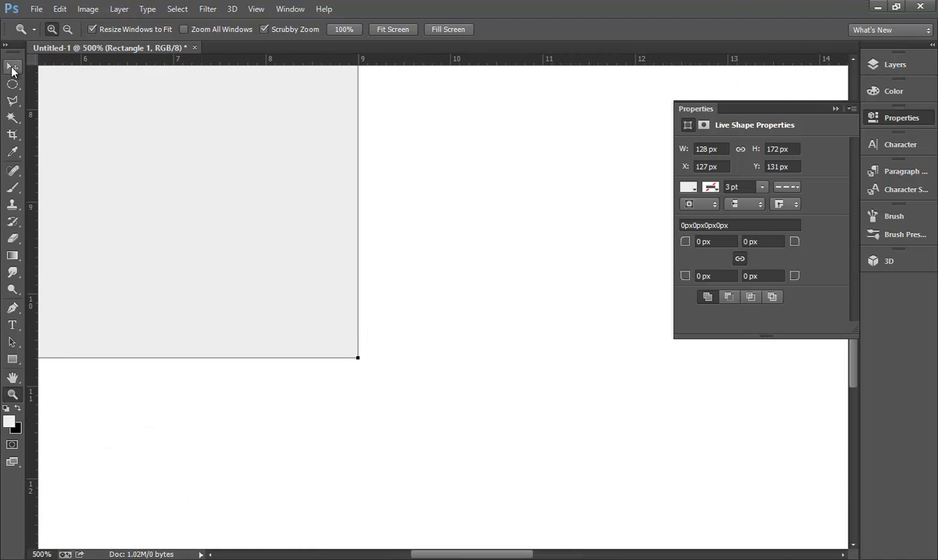
pyautogui.click(12, 341)
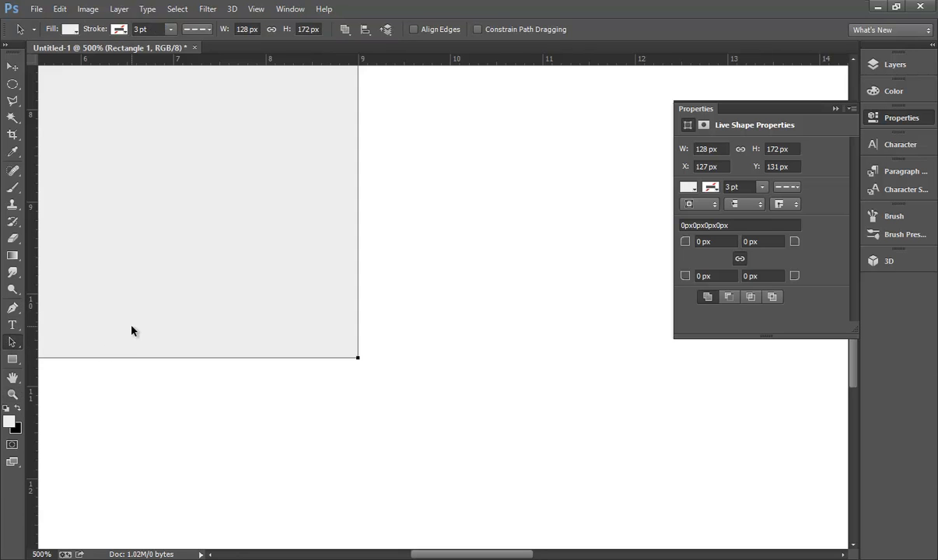
pyautogui.moveTo(143, 318); pyautogui.dragTo(165, 316)
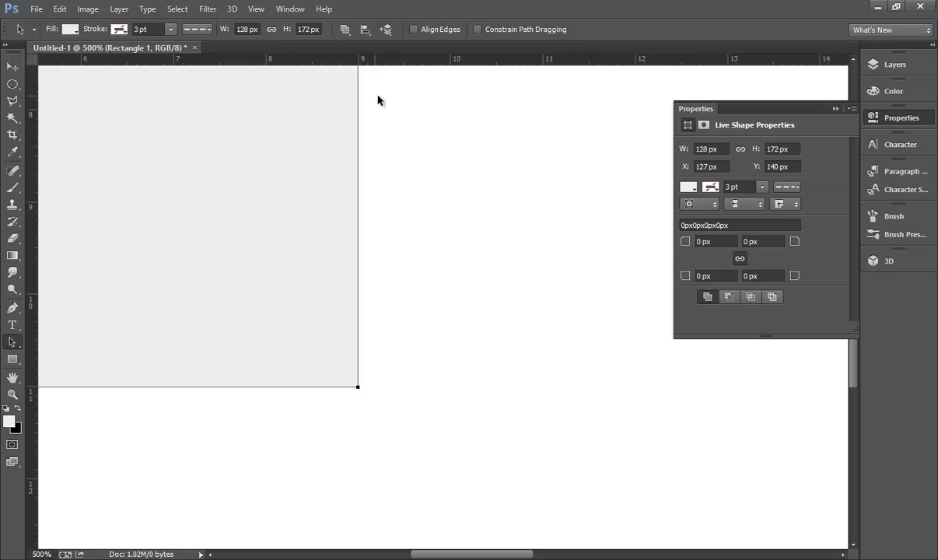
# - Place guides along the rectangle's bottom and right edges, plus a vertical guide at about 7.5 and a horizontal one at about 9.5 on the rulers
pyautogui.hotkey('ctrl', 'r')
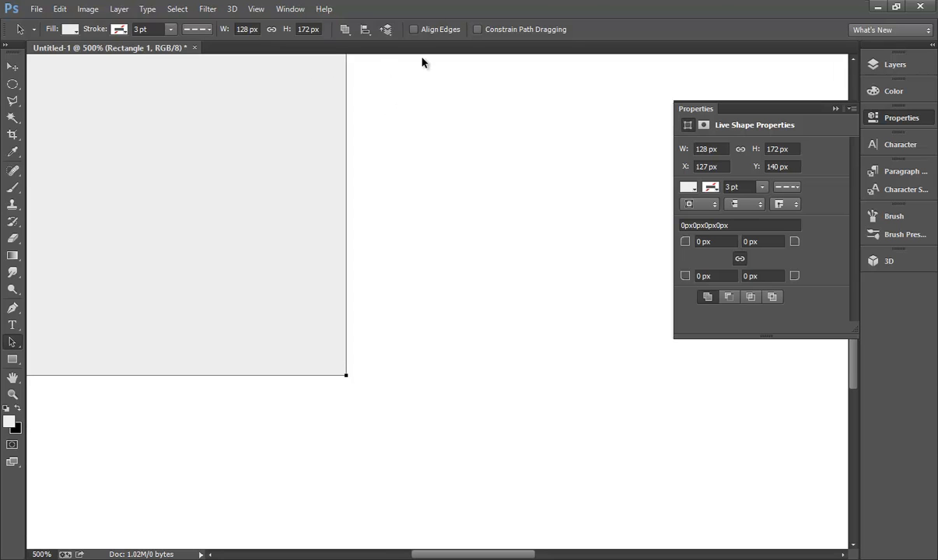
pyautogui.hotkey('ctrl', 'r')
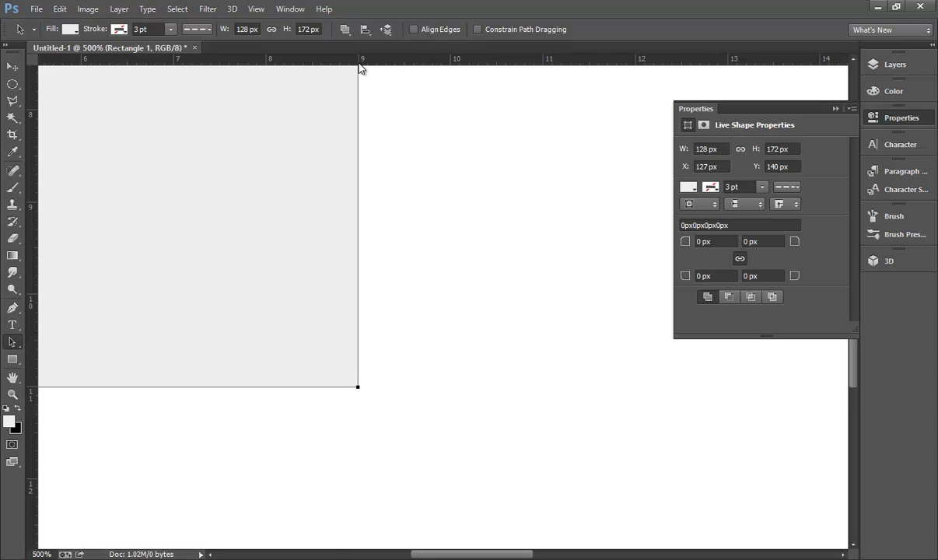
pyautogui.moveTo(363, 62); pyautogui.dragTo(372, 387)
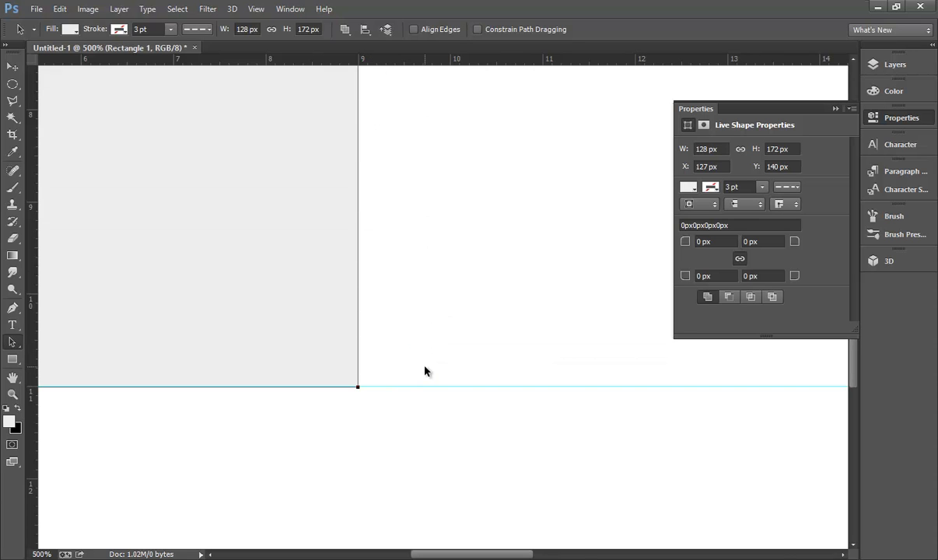
pyautogui.moveTo(35, 231); pyautogui.dragTo(356, 261)
pyautogui.moveTo(40, 164); pyautogui.dragTo(220, 208)
pyautogui.moveTo(152, 65); pyautogui.dragTo(161, 248)
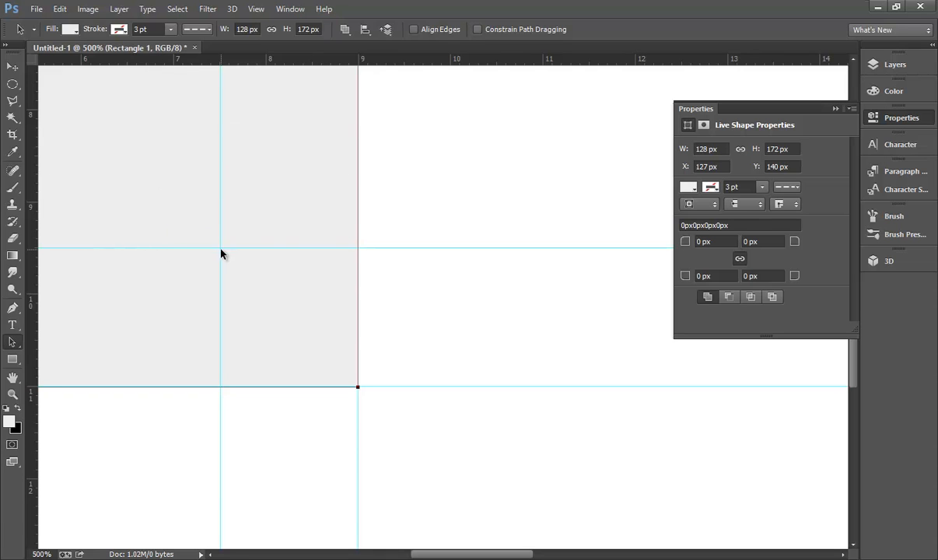
# - Add anchor points to the rectangle's right and bottom edges where the two inner guides cross them
pyautogui.click(12, 342)
pyautogui.click(10, 309)
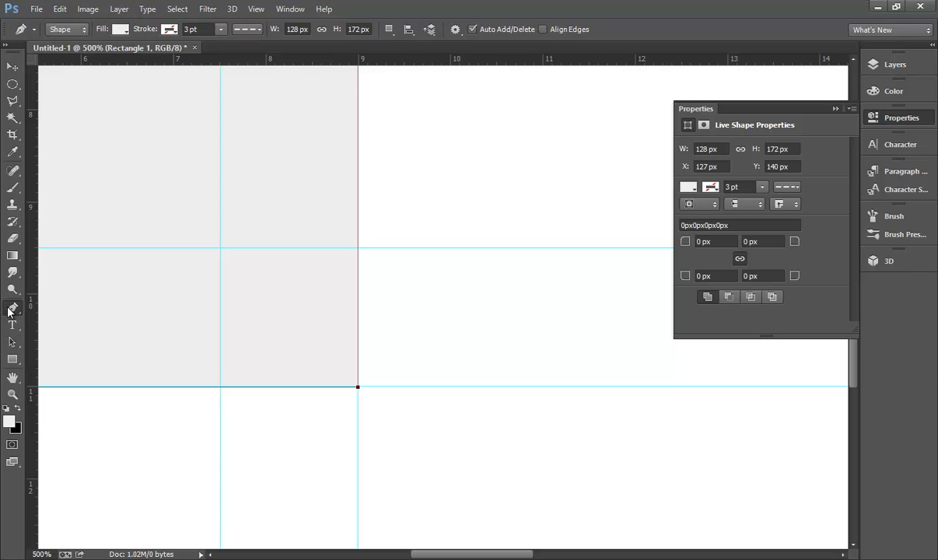
pyautogui.click(11, 307)
pyautogui.click(83, 334)
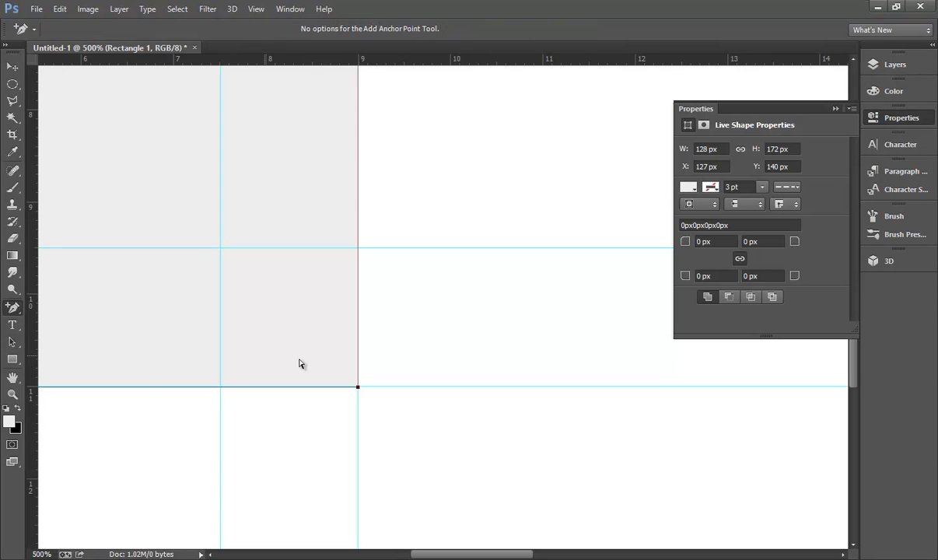
pyautogui.click(358, 249)
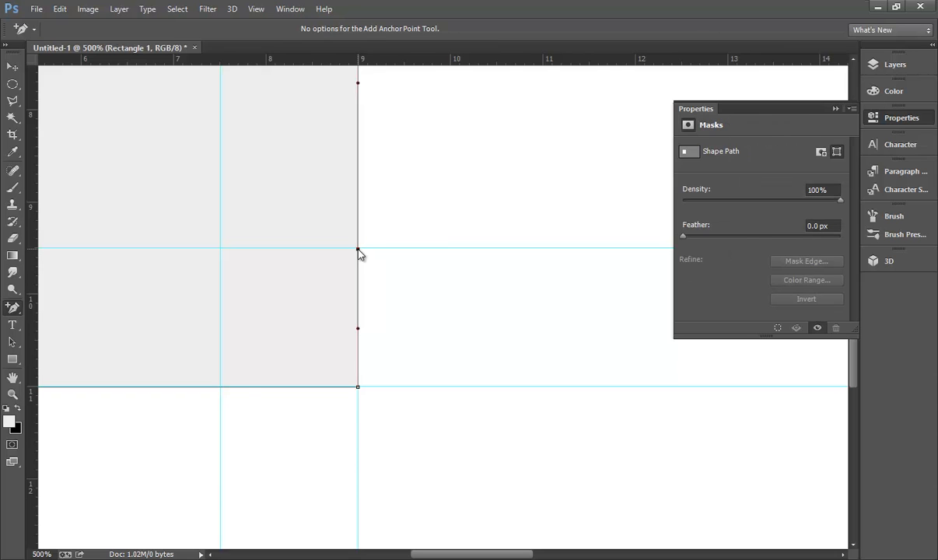
pyautogui.click(220, 387)
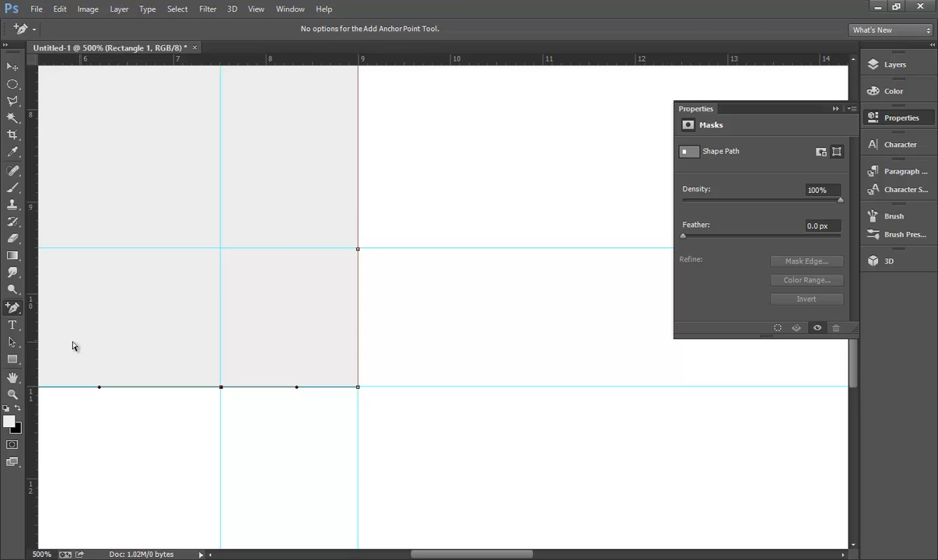
# - Try deleting the rectangle's lower-right corner anchor point, and undo the deletion
pyautogui.moveTo(14, 313); pyautogui.dragTo(57, 341)
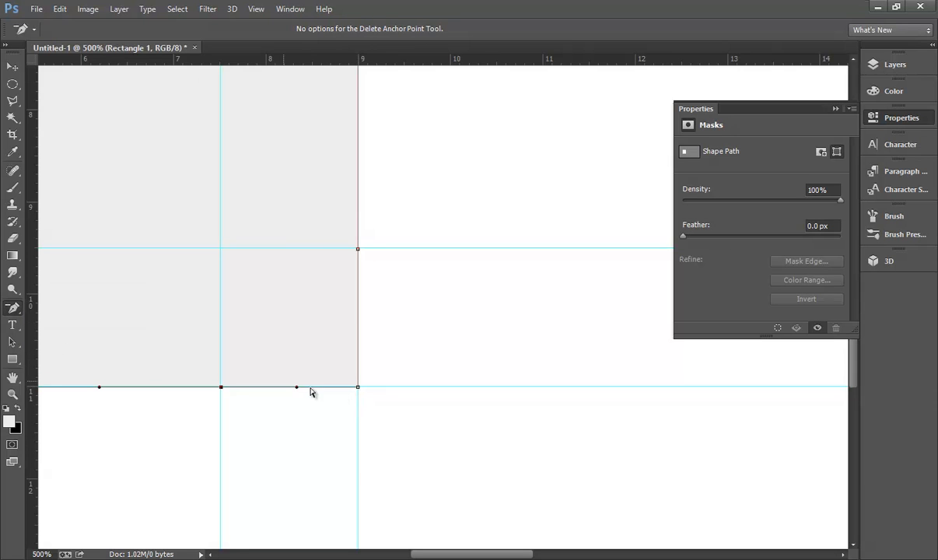
pyautogui.click(358, 387)
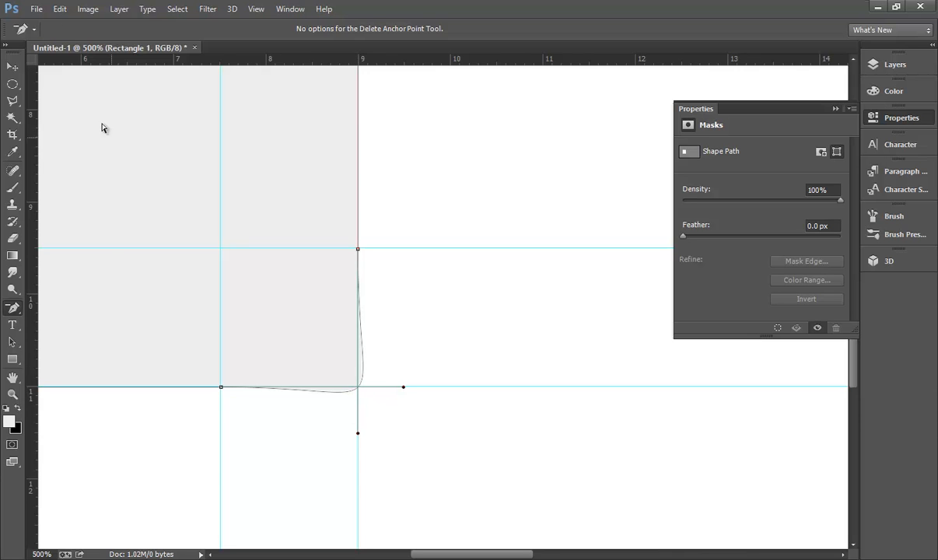
pyautogui.click(59, 9)
pyautogui.click(75, 51)
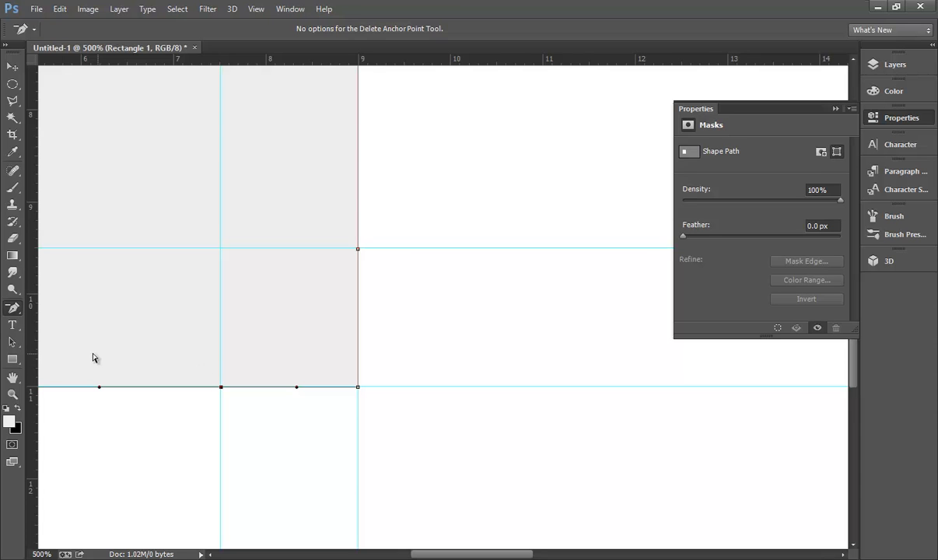
# - Convert the two added anchor points to corner points and delete the rectangle's original lower-right corner point between them
pyautogui.click(14, 309)
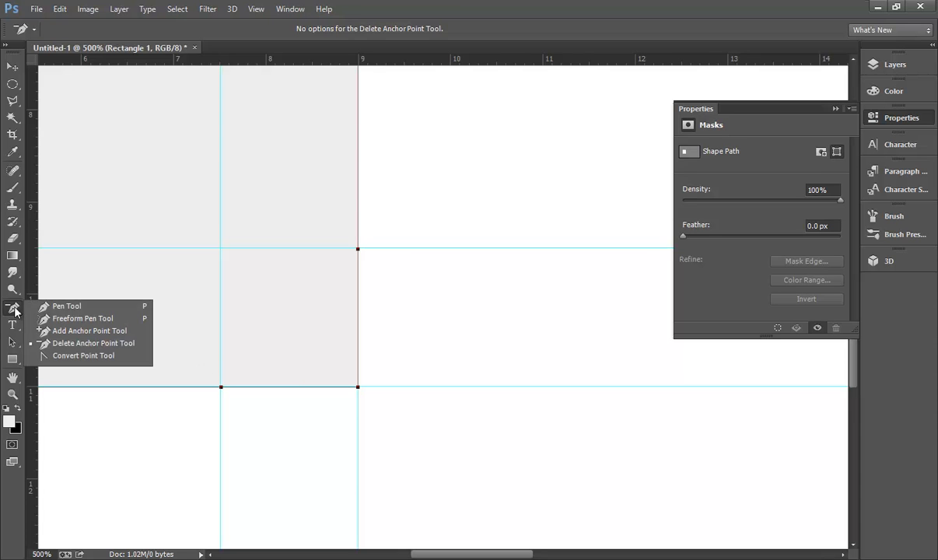
pyautogui.click(49, 358)
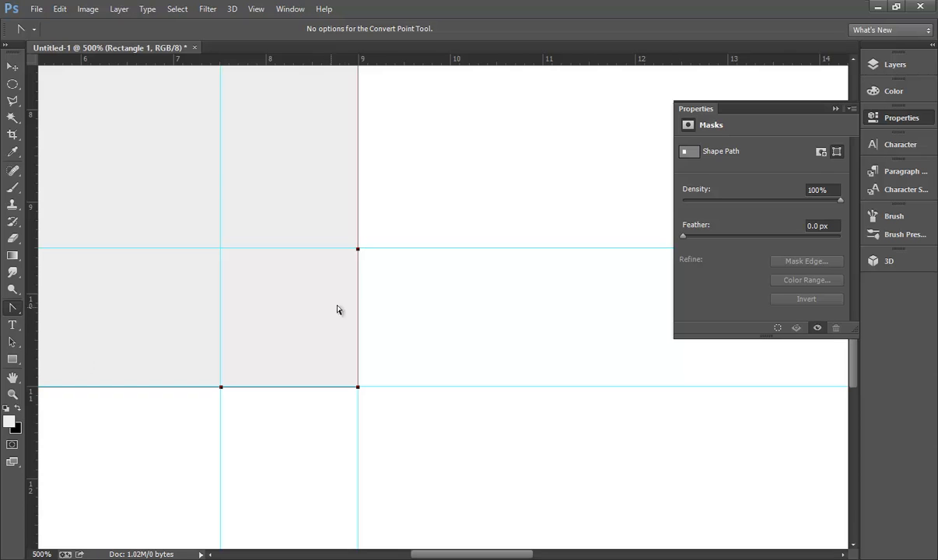
pyautogui.click(357, 249)
pyautogui.moveTo(14, 311); pyautogui.dragTo(66, 325)
pyautogui.click(358, 387)
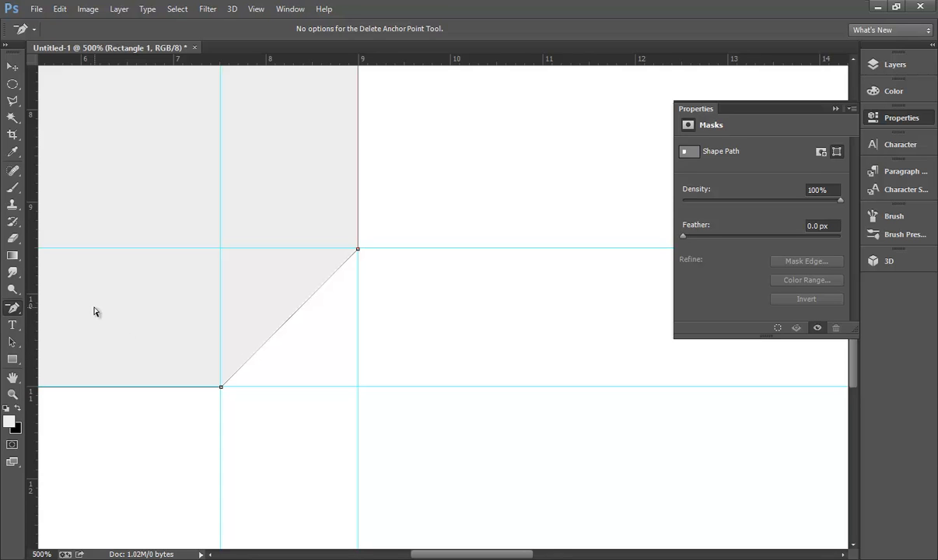
# - Draw a closed triangle of about 42 by 43 px with the Pen tool between the inner guides and the diagonal edge, filled light red-orange
pyautogui.moveTo(14, 309); pyautogui.dragTo(57, 311)
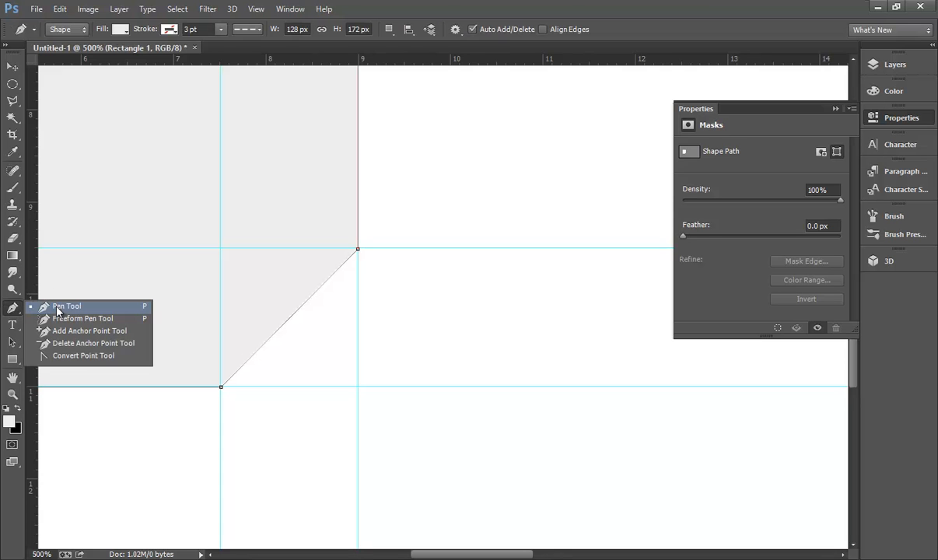
pyautogui.click(221, 248)
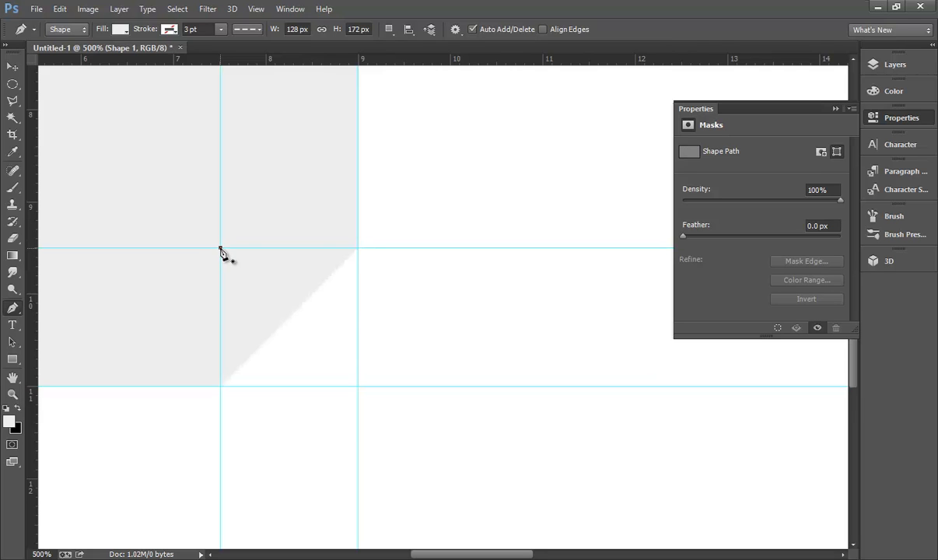
pyautogui.click(358, 248)
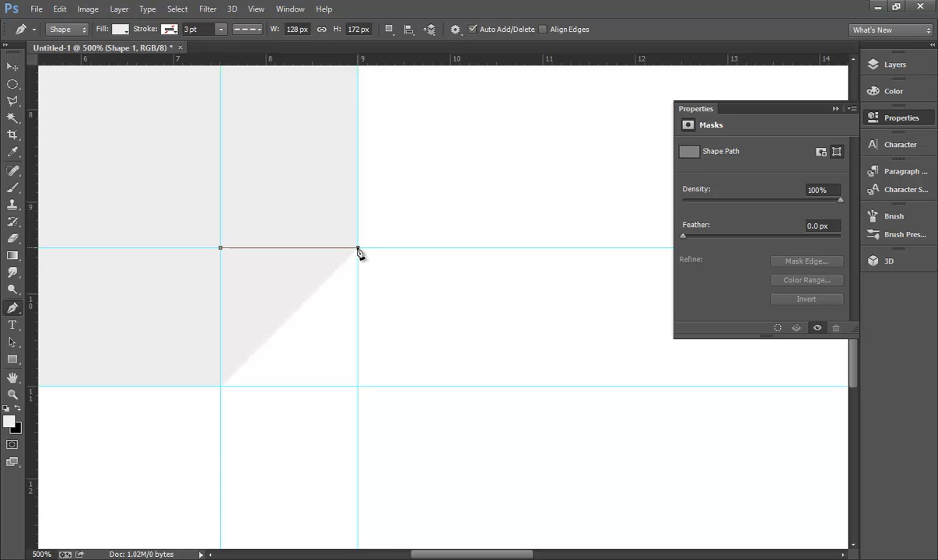
pyautogui.click(220, 386)
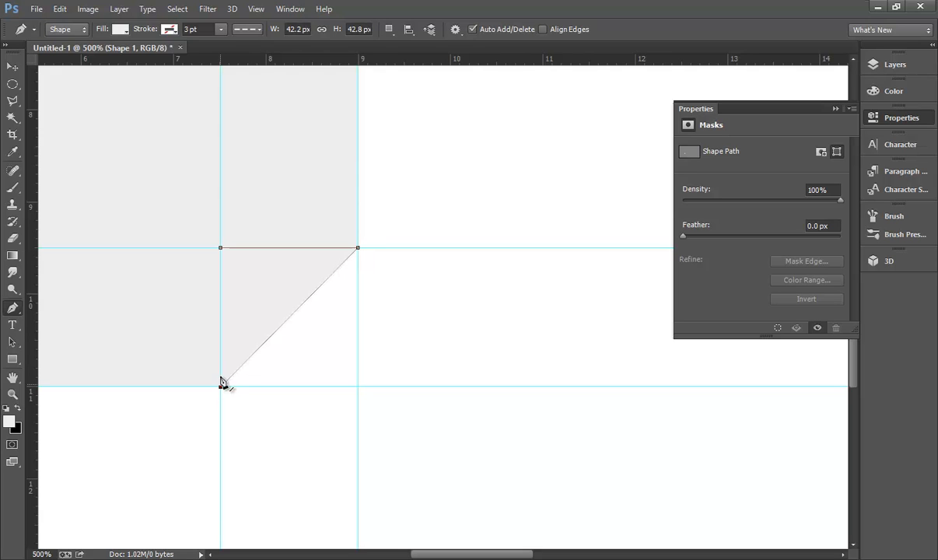
pyautogui.click(221, 249)
pyautogui.click(121, 30)
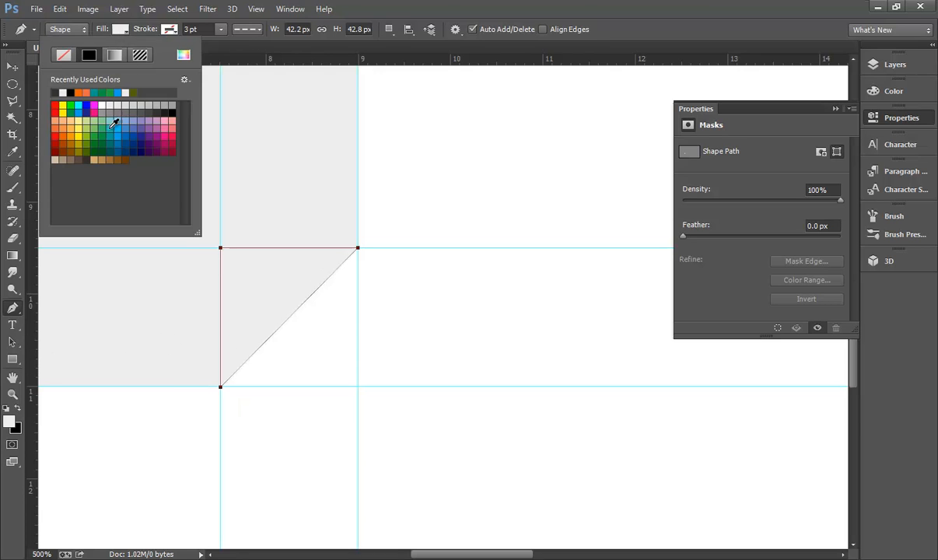
pyautogui.click(55, 121)
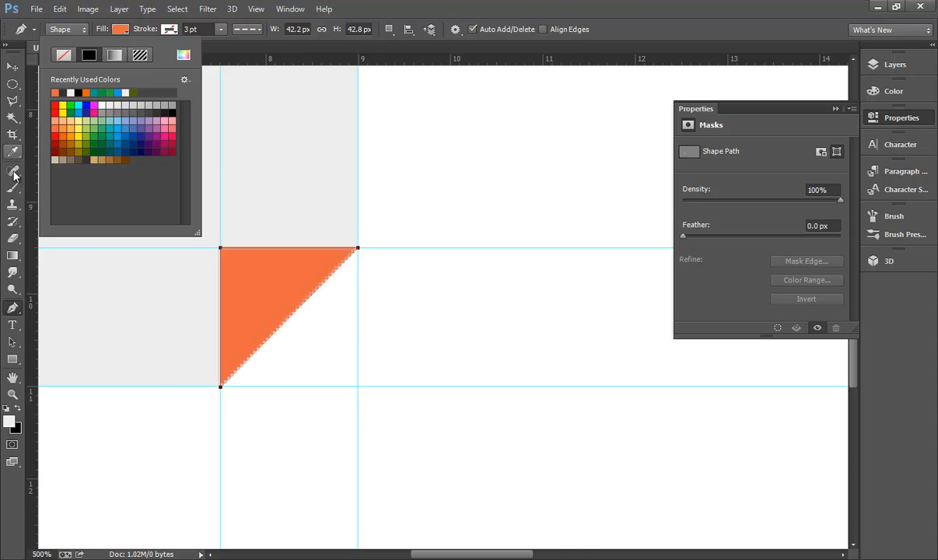
# - Change the fill of the cut-corner rectangle to bright orange
pyautogui.press('a')
pyautogui.click(144, 170)
pyautogui.click(71, 31)
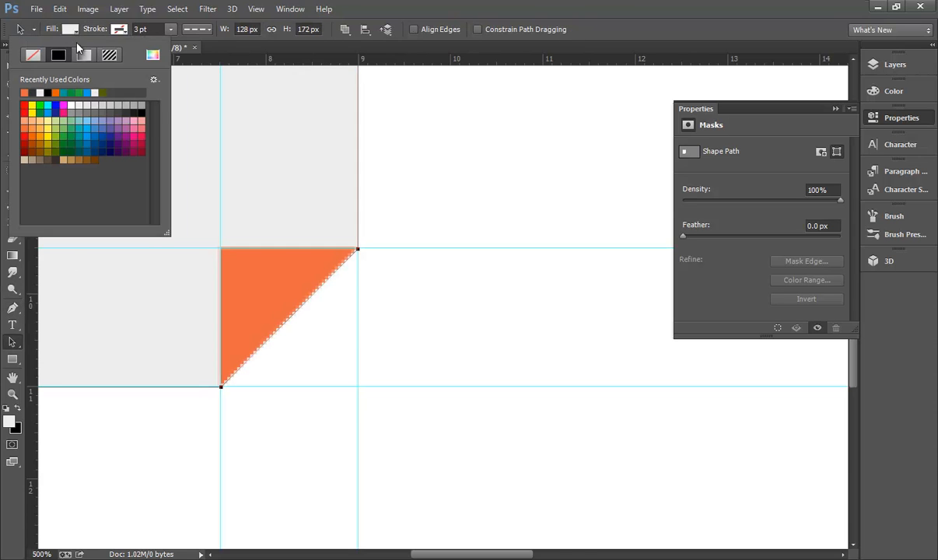
pyautogui.click(31, 137)
# - Change the fill of the corner triangle to dark orange and deselect the shape
pyautogui.click(164, 268)
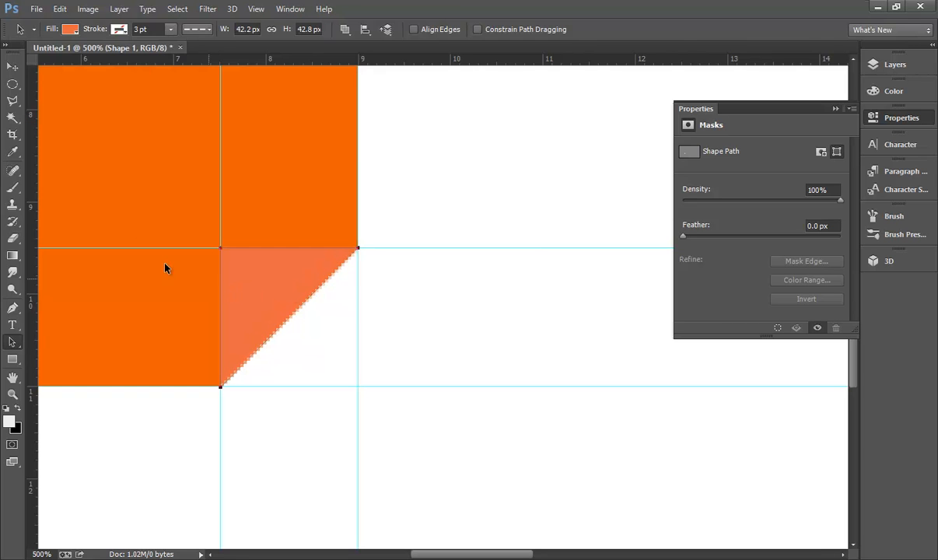
pyautogui.click(71, 29)
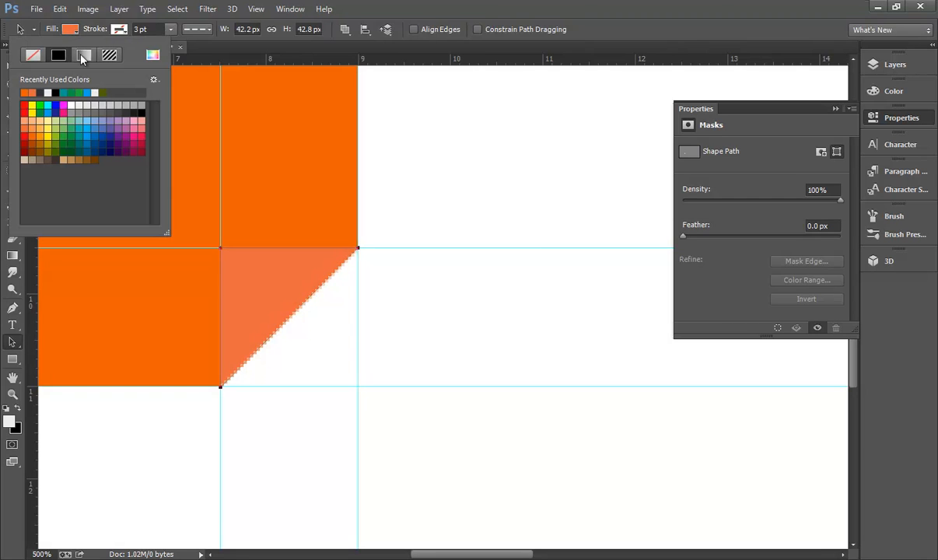
pyautogui.click(30, 144)
pyautogui.click(412, 208)
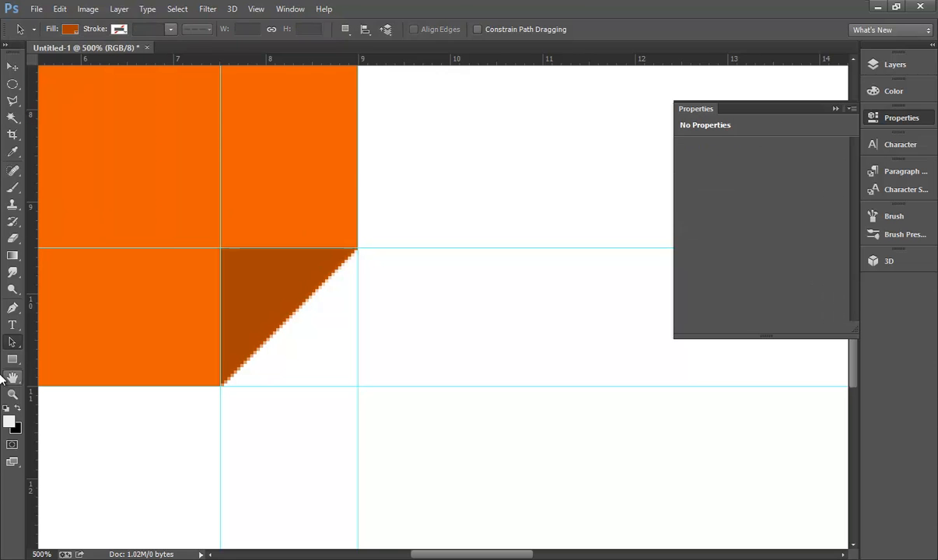
# - Remove all four guides from the canvas
pyautogui.click(13, 392)
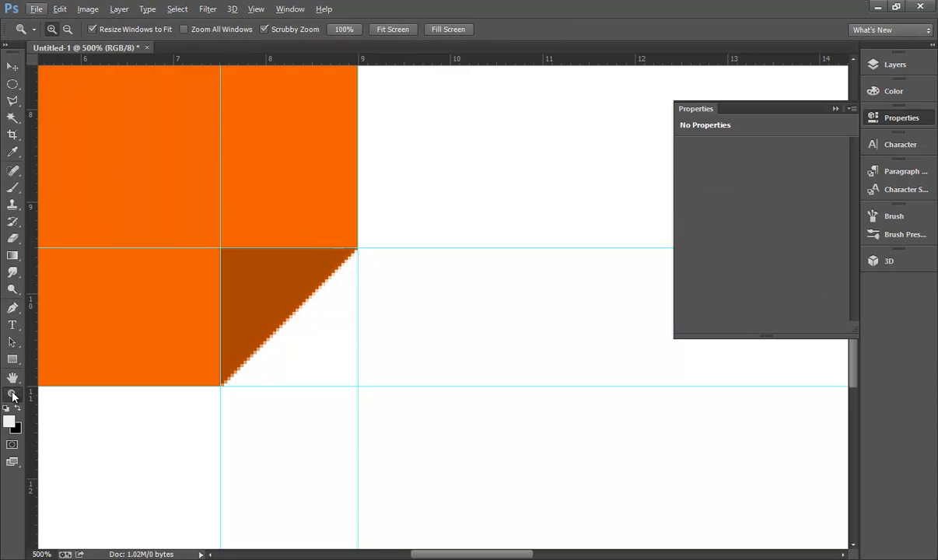
pyautogui.doubleClick(14, 395)
pyautogui.click(13, 67)
pyautogui.moveTo(328, 136); pyautogui.dragTo(32, 175)
pyautogui.moveTo(356, 210); pyautogui.dragTo(32, 233)
pyautogui.moveTo(141, 325); pyautogui.dragTo(116, 8)
pyautogui.moveTo(147, 360); pyautogui.dragTo(134, 54)
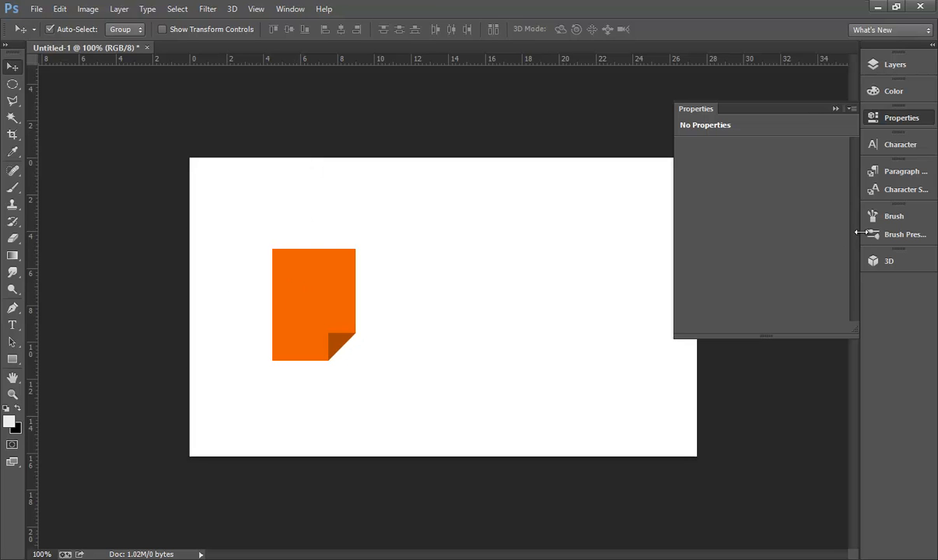
# - Bring up the layer list and add a Drop Shadow effect to the cut-corner rectangle's layer
pyautogui.click(835, 109)
pyautogui.click(873, 64)
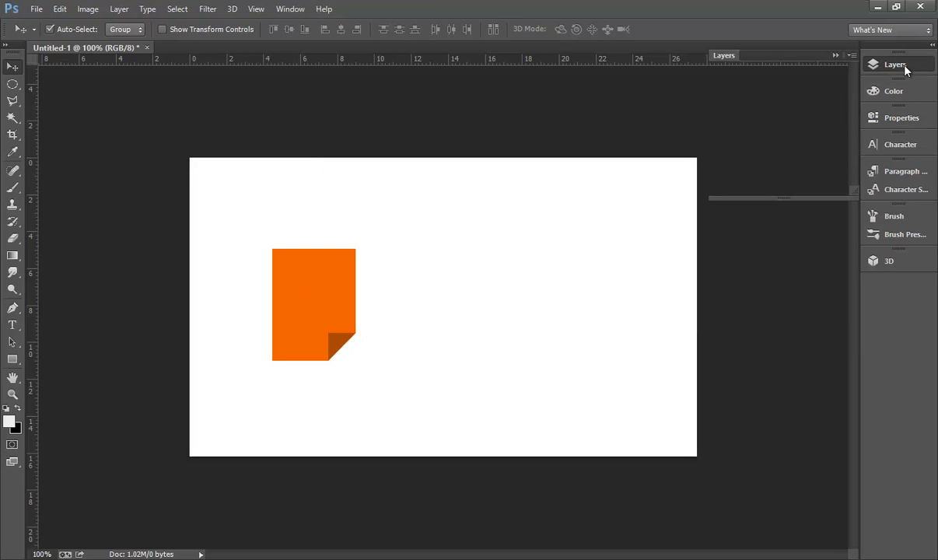
pyautogui.moveTo(847, 199); pyautogui.dragTo(847, 307)
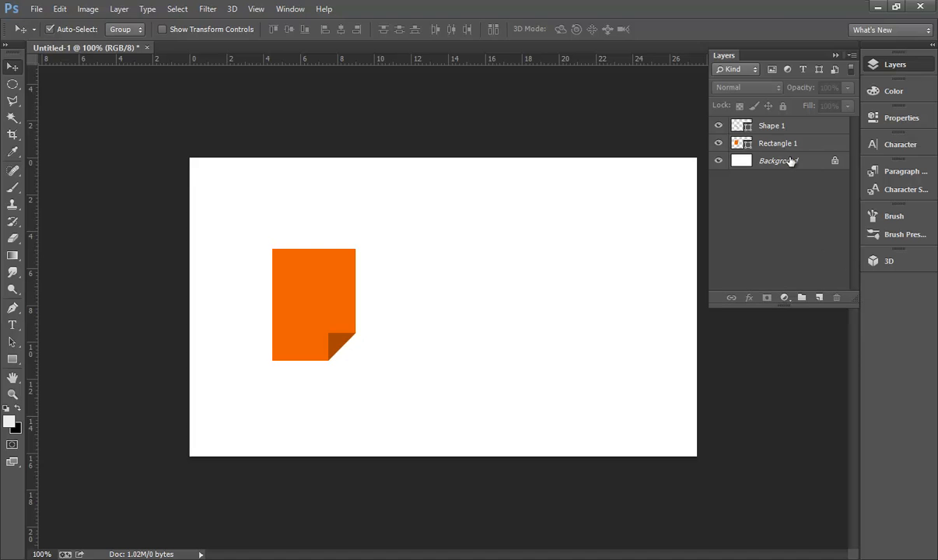
pyautogui.click(782, 149)
pyautogui.rightClick(781, 148)
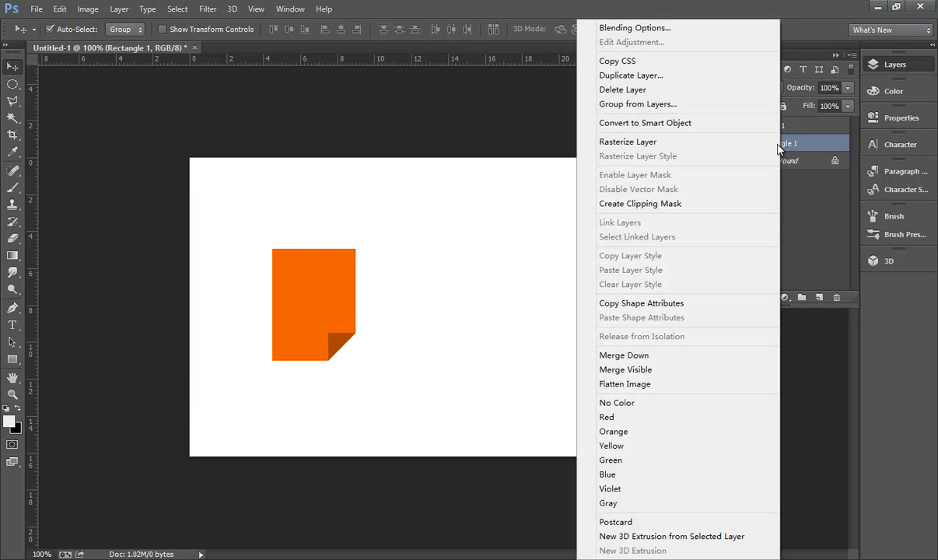
pyautogui.click(628, 31)
pyautogui.click(550, 290)
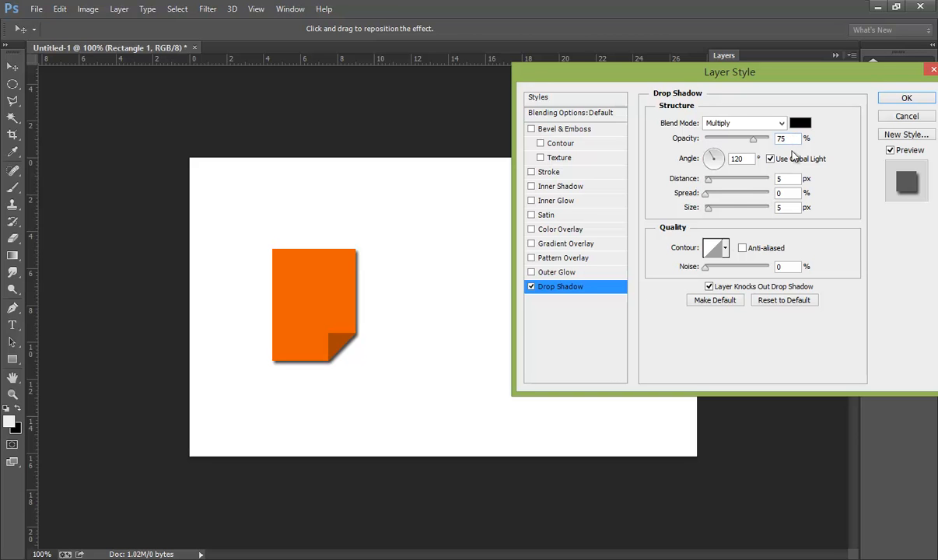
# - Set the drop shadow to 3 px distance, 3 px size and 35% opacity, and apply it
pyautogui.click(783, 180)
pyautogui.write('1')
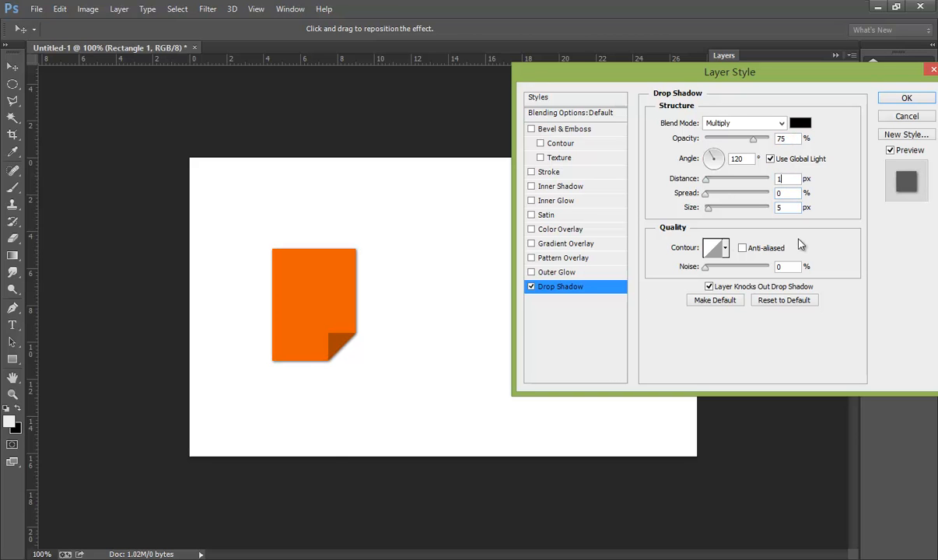
pyautogui.click(785, 207)
pyautogui.write('3')
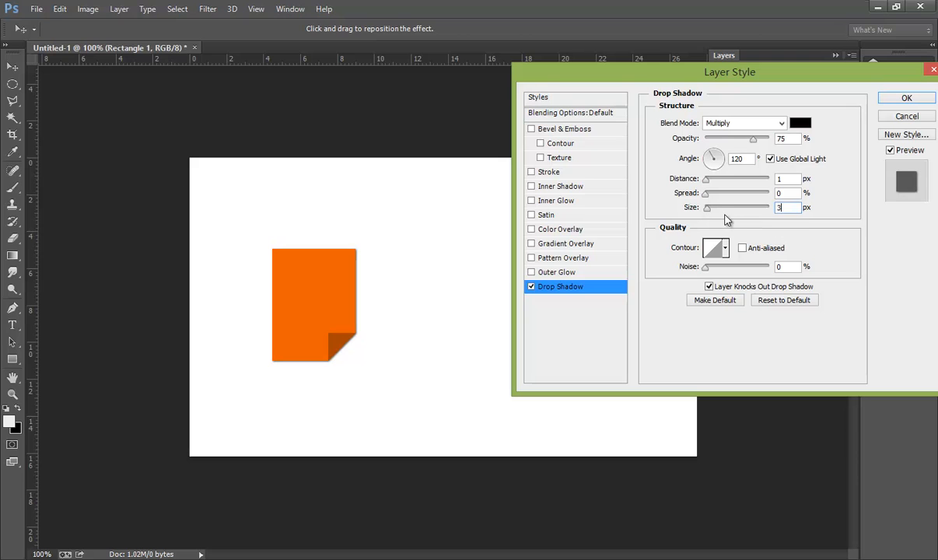
pyautogui.click(783, 180)
pyautogui.write('3')
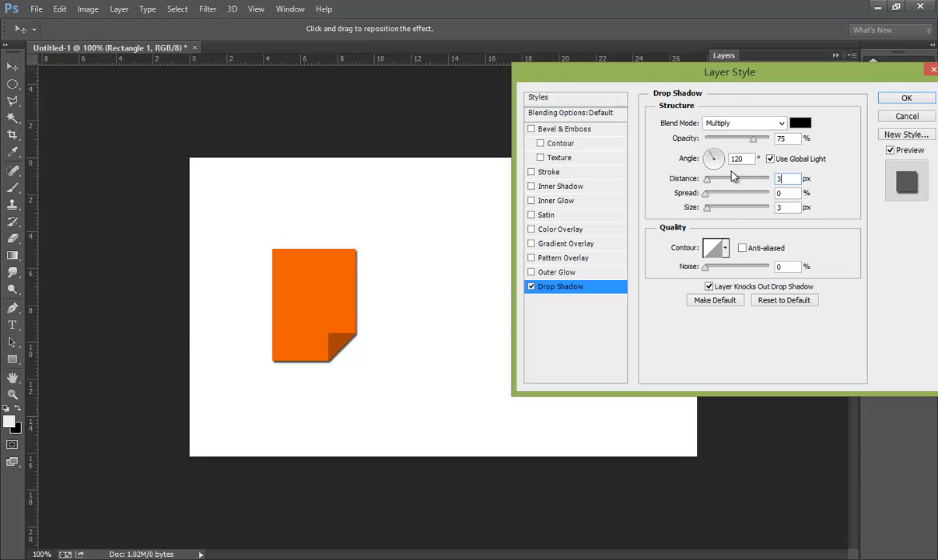
pyautogui.moveTo(754, 146); pyautogui.dragTo(727, 146)
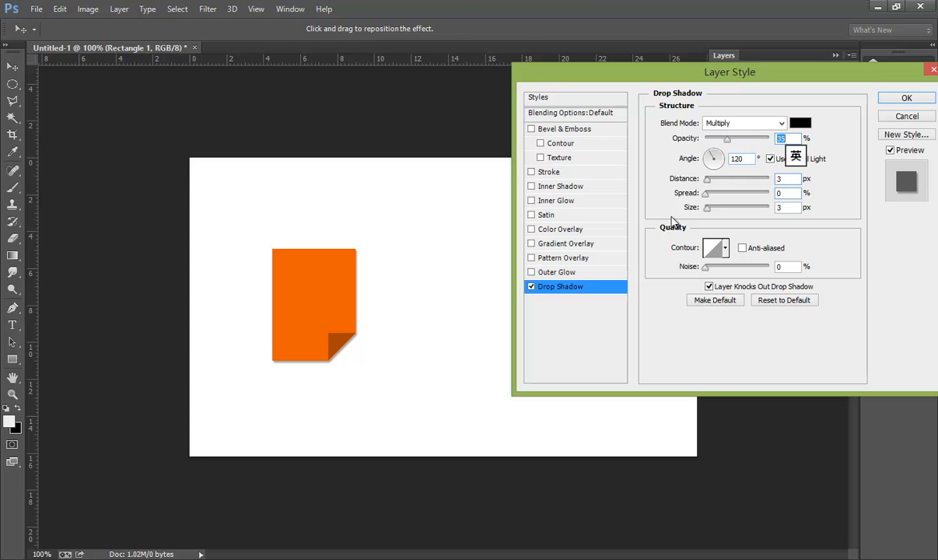
pyautogui.click(905, 99)
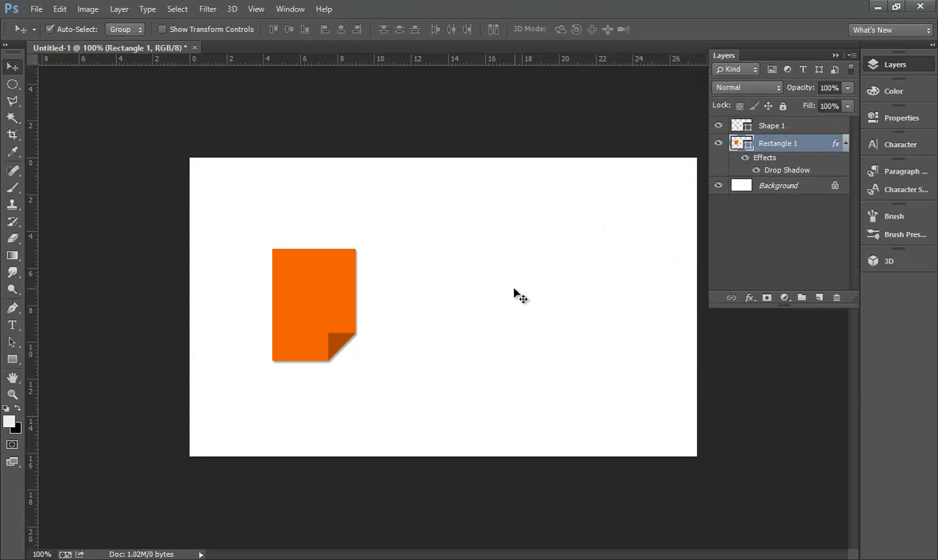
# - Group the rectangle and corner triangle, and place two copies of the group in a row beside the original
pyautogui.moveTo(222, 227); pyautogui.dragTo(385, 396)
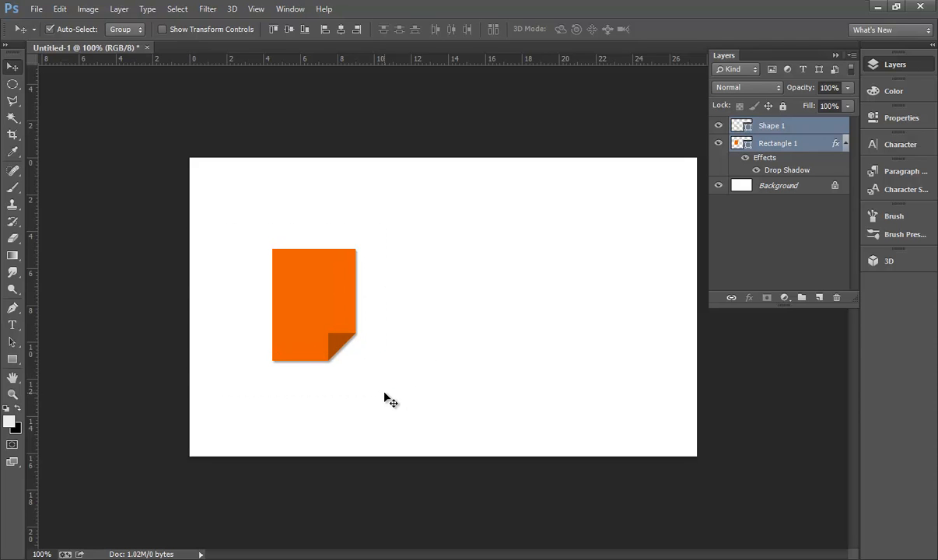
pyautogui.hotkey('ctrl', 'g')
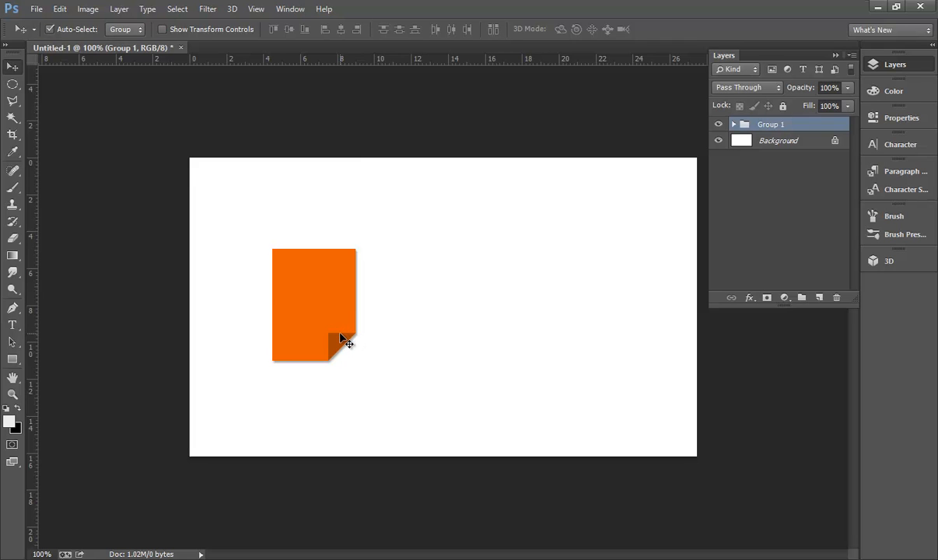
pyautogui.moveTo(437, 336); pyautogui.dragTo(576, 339)
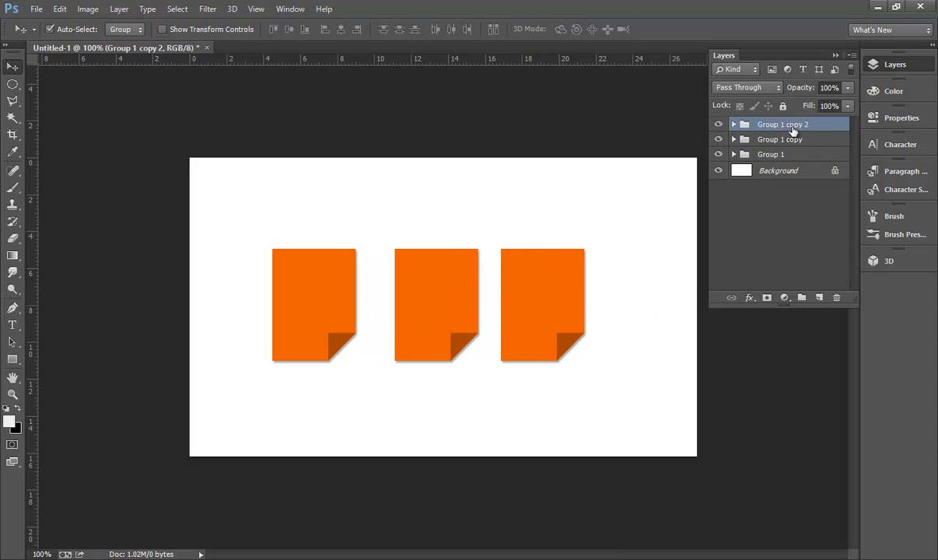
pyautogui.click(793, 140)
pyautogui.click(790, 155)
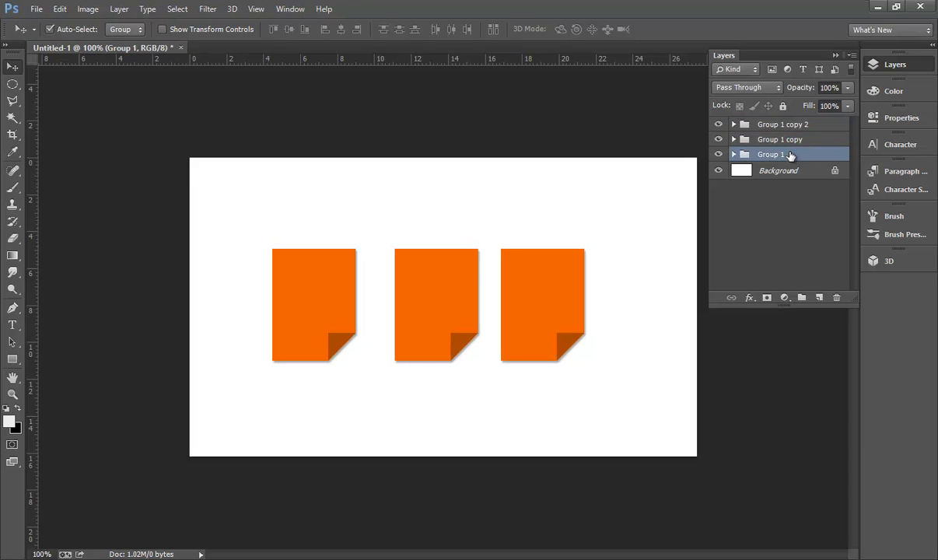
pyautogui.click(770, 126)
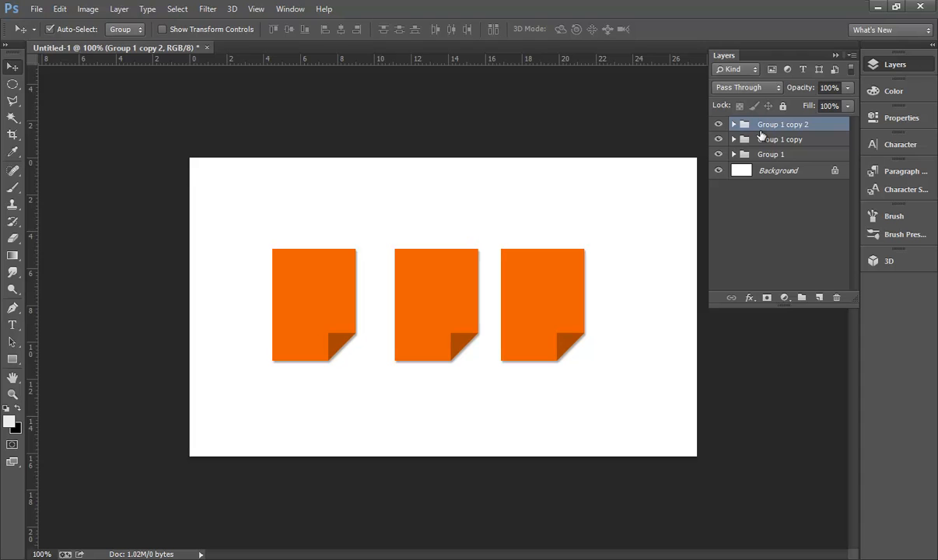
pyautogui.hotkey('ctrl', 'j')
pyautogui.moveTo(555, 312); pyautogui.dragTo(645, 310)
pyautogui.moveTo(781, 128); pyautogui.dragTo(836, 297)
# - Move the two outer documents farther apart and distribute all three groups evenly by their horizontal centers
pyautogui.moveTo(546, 307); pyautogui.dragTo(586, 307)
pyautogui.click(335, 307)
pyautogui.moveTo(326, 305); pyautogui.dragTo(319, 305)
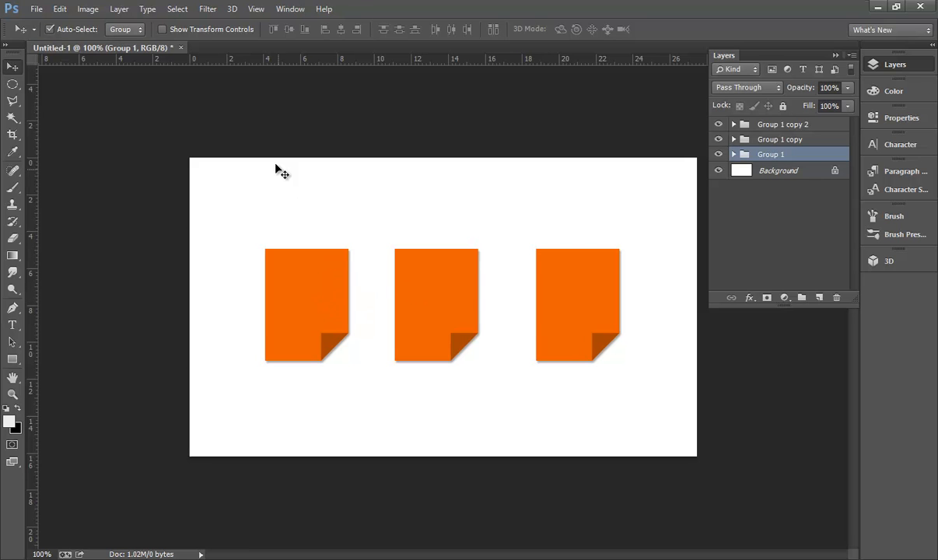
pyautogui.keyDown('shift'); pyautogui.click(789, 126); pyautogui.keyUp('shift')
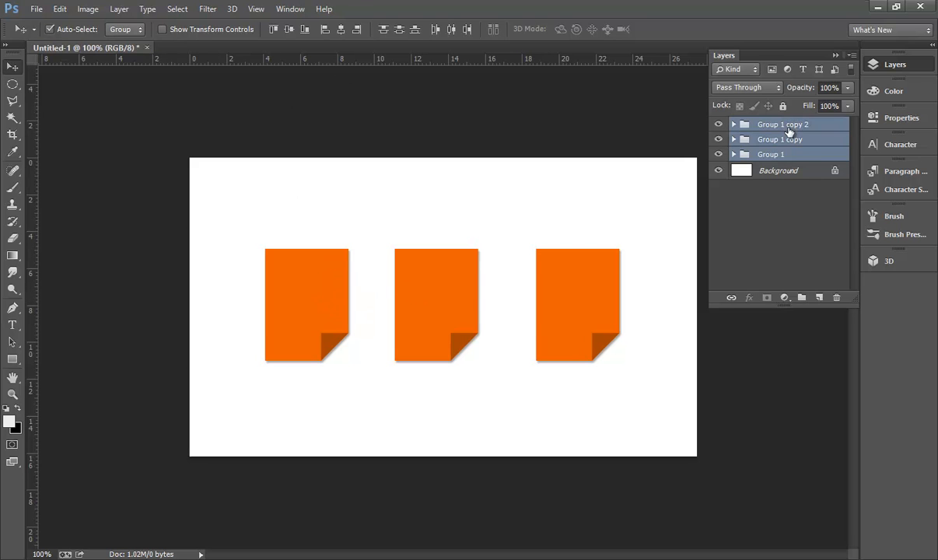
pyautogui.click(450, 31)
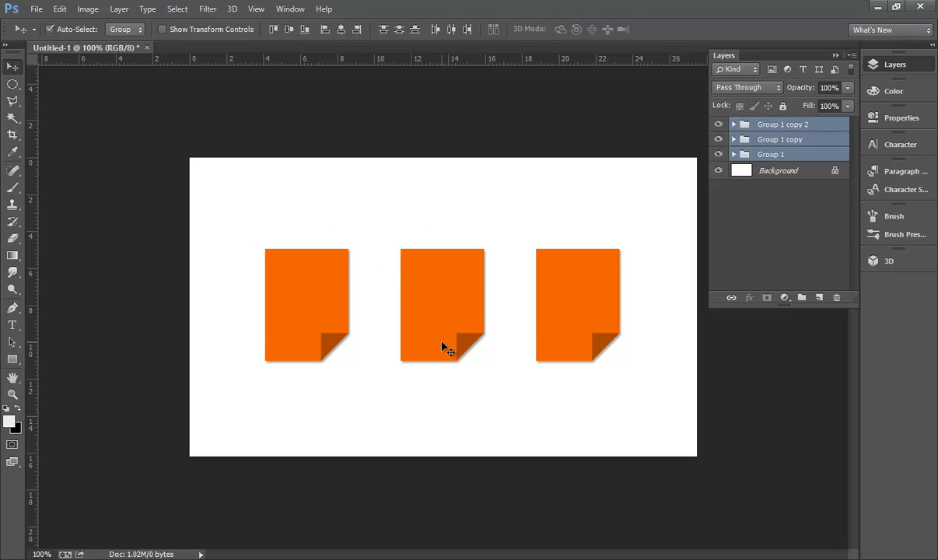
# - Draw a power-plug custom shape of about 67 by 64 px on the rightmost document
pyautogui.click(13, 359)
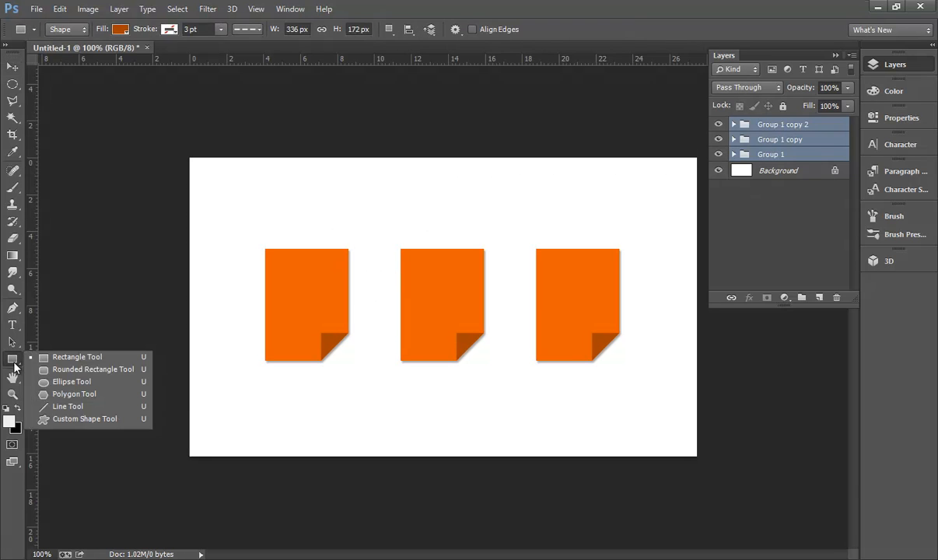
pyautogui.click(80, 420)
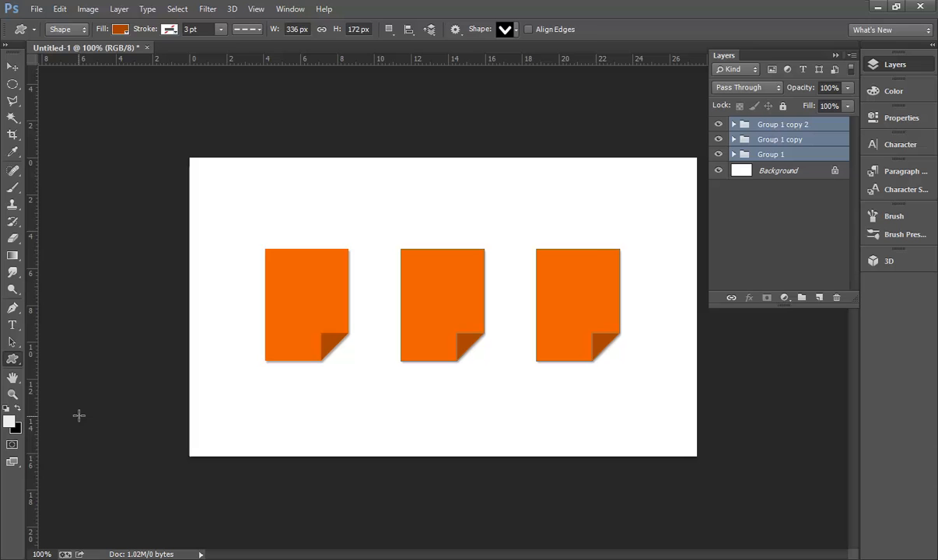
pyautogui.click(517, 30)
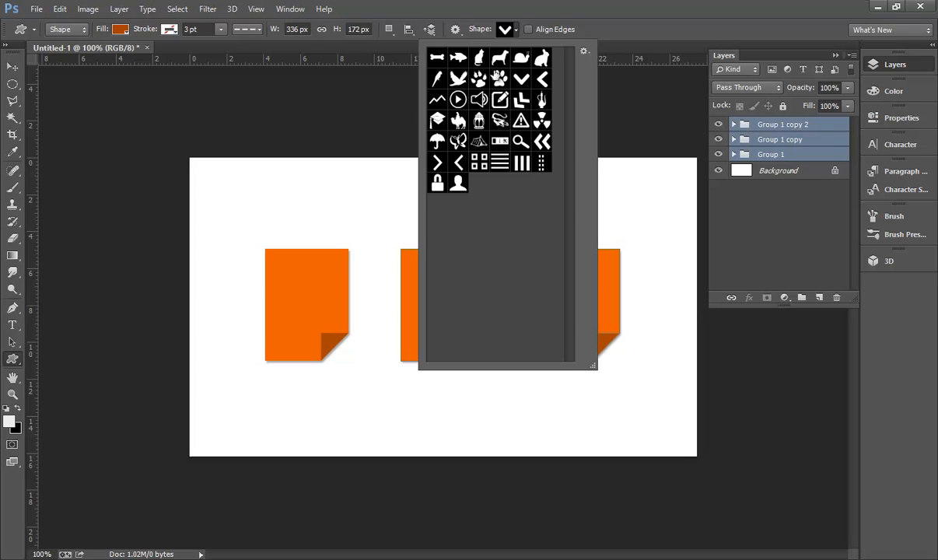
pyautogui.click(500, 121)
pyautogui.press('Return')
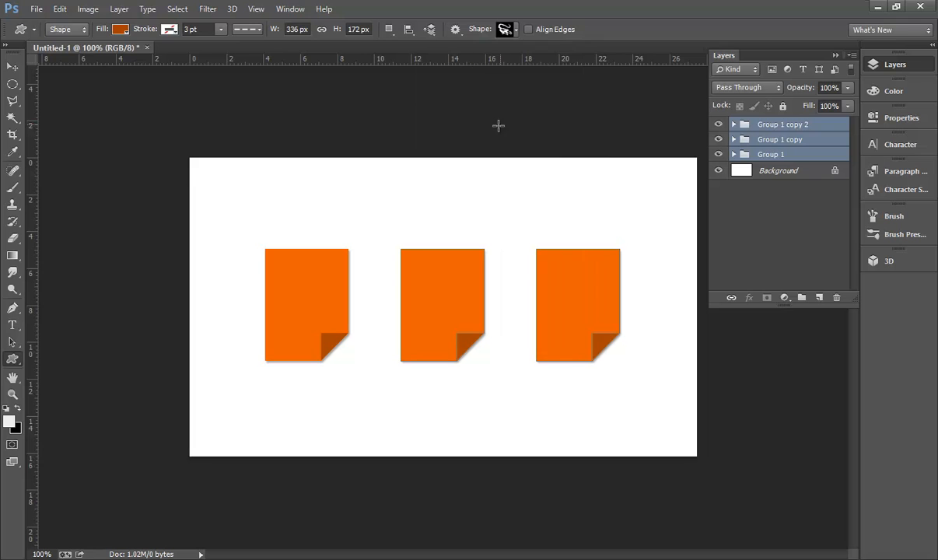
pyautogui.moveTo(560, 278); pyautogui.dragTo(604, 318)
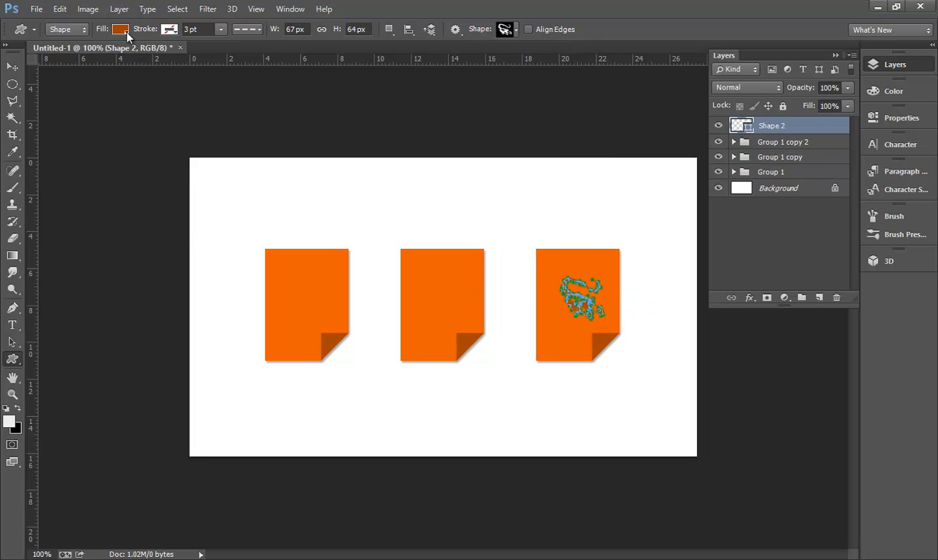
# - Change the fill of the power-plug shape to white
pyautogui.click(121, 30)
pyautogui.click(101, 104)
pyautogui.press('Return')
# - Draw a white warning-triangle custom shape on the middle document and scale it down to about 63 by 59 px
pyautogui.click(513, 31)
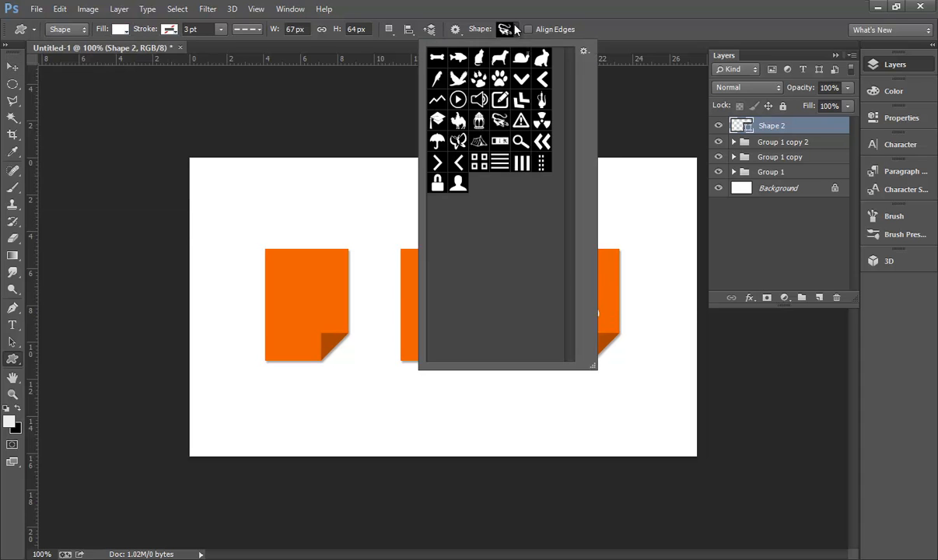
pyautogui.doubleClick(520, 121)
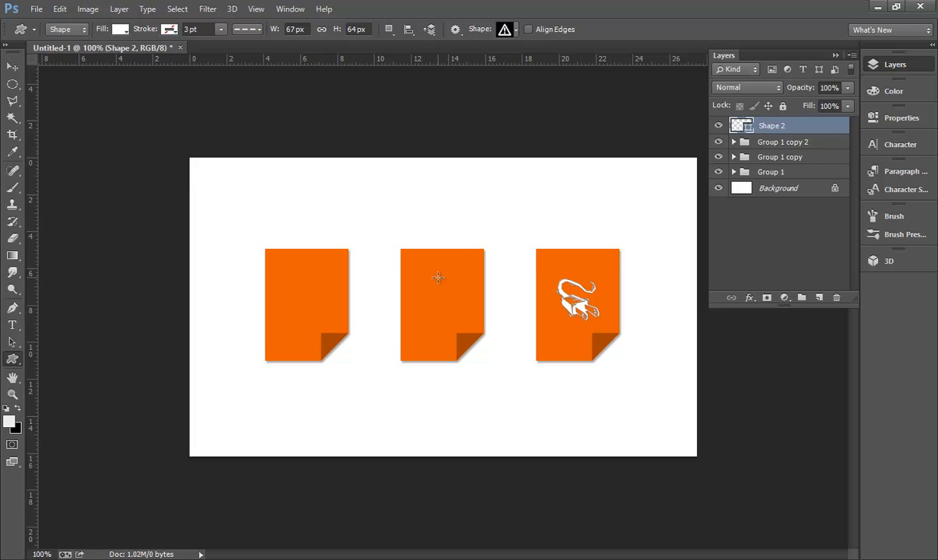
pyautogui.moveTo(427, 279)
pyautogui.mouseDown()
pyautogui.moveTo(471, 321)
pyautogui.moveTo(424, 289)
pyautogui.mouseUp()
pyautogui.press('a')
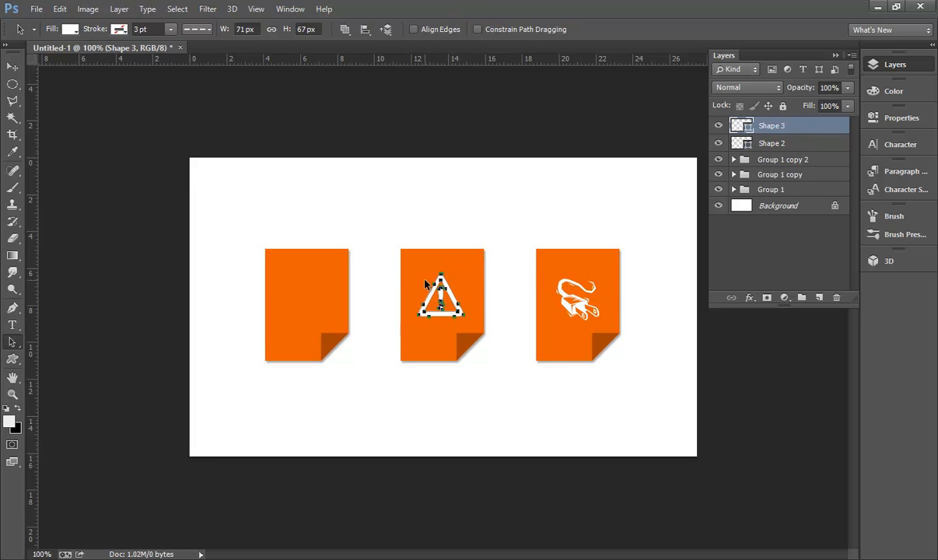
pyautogui.hotkey('ctrl', 't')
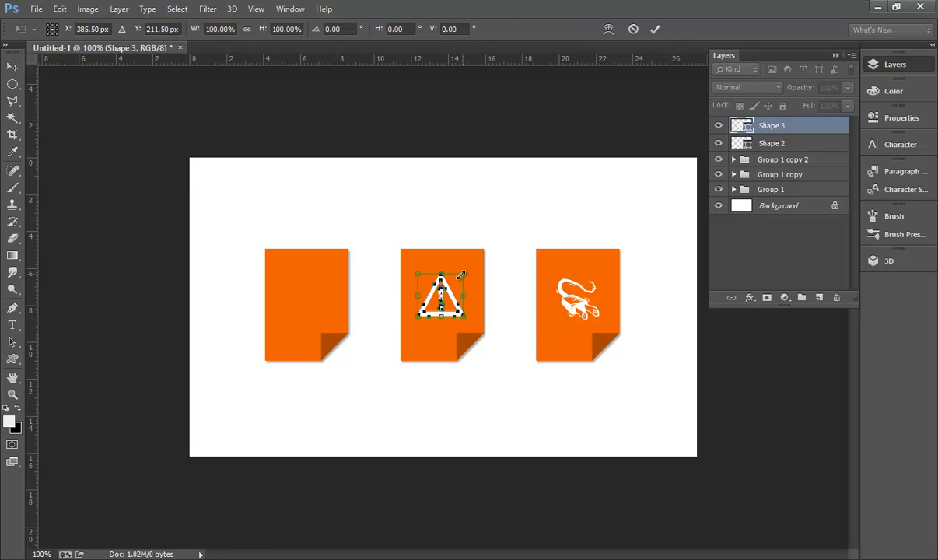
pyautogui.click(655, 29)
# - Add a white radiation-symbol custom shape of about 55 by 52 px on the leftmost document
pyautogui.click(12, 358)
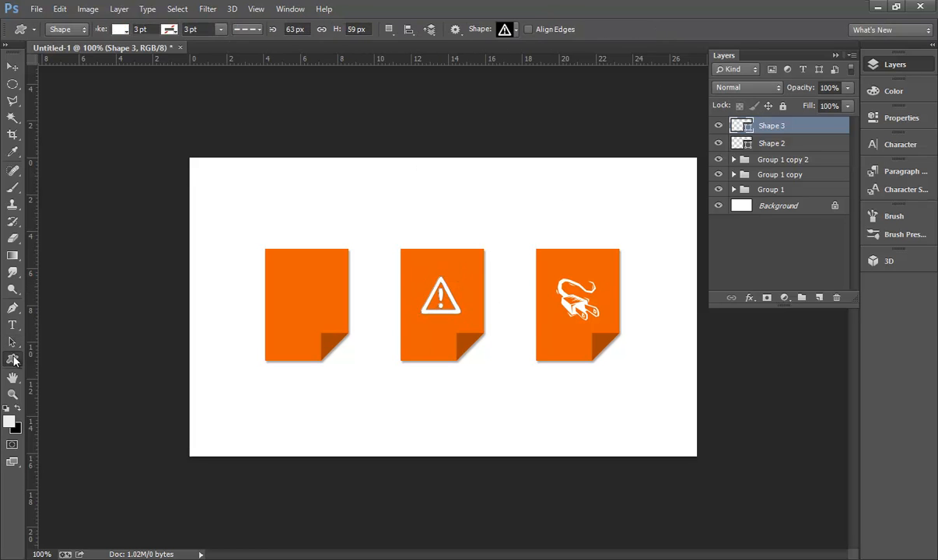
pyautogui.click(516, 31)
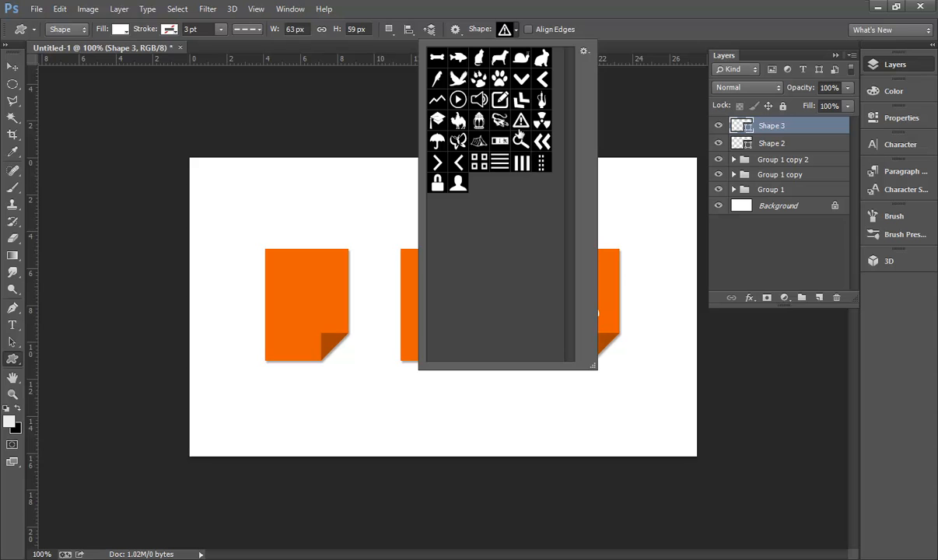
pyautogui.click(541, 122)
pyautogui.click(540, 122)
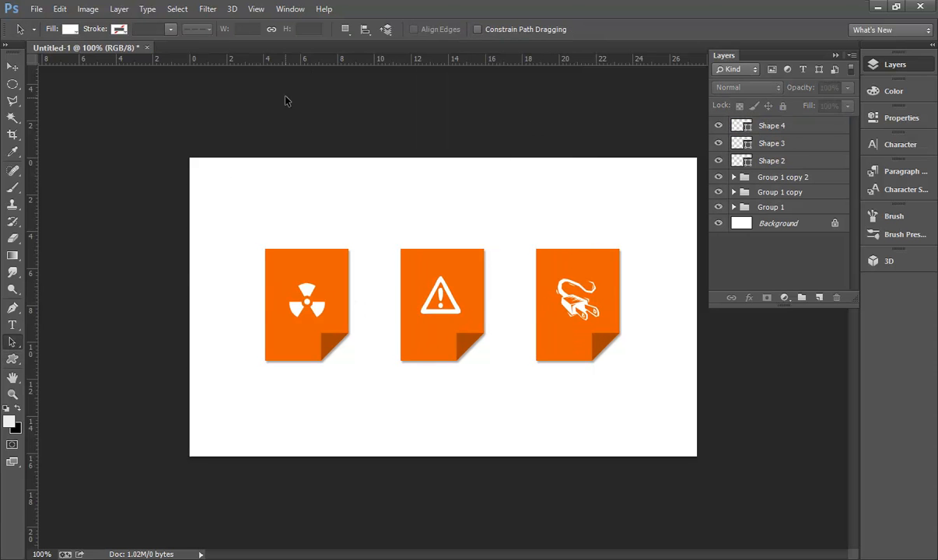
# - Place horizontal guides at the warning triangle's top and bottom edges and nudge the radiation symbol up between them
pyautogui.moveTo(286, 57); pyautogui.dragTo(302, 275)
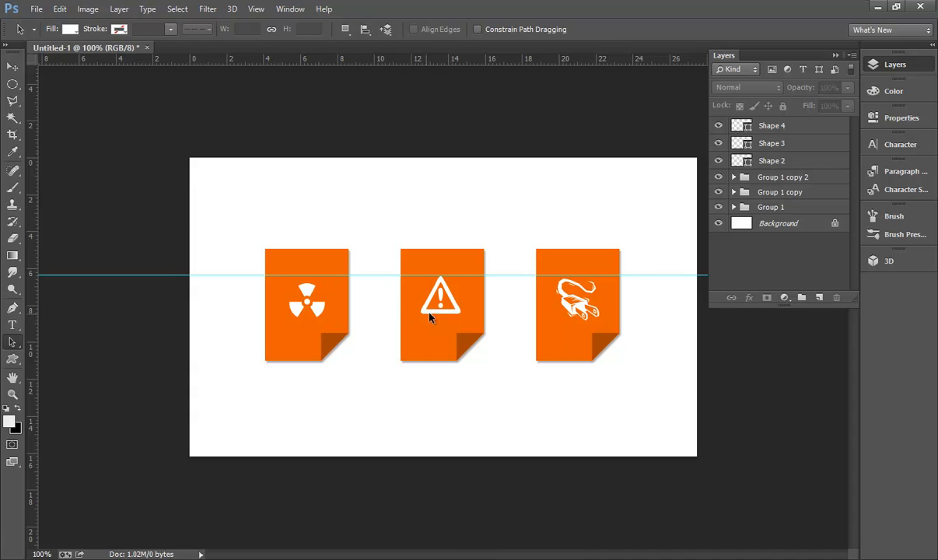
pyautogui.moveTo(380, 59); pyautogui.dragTo(393, 314)
pyautogui.click(318, 308)
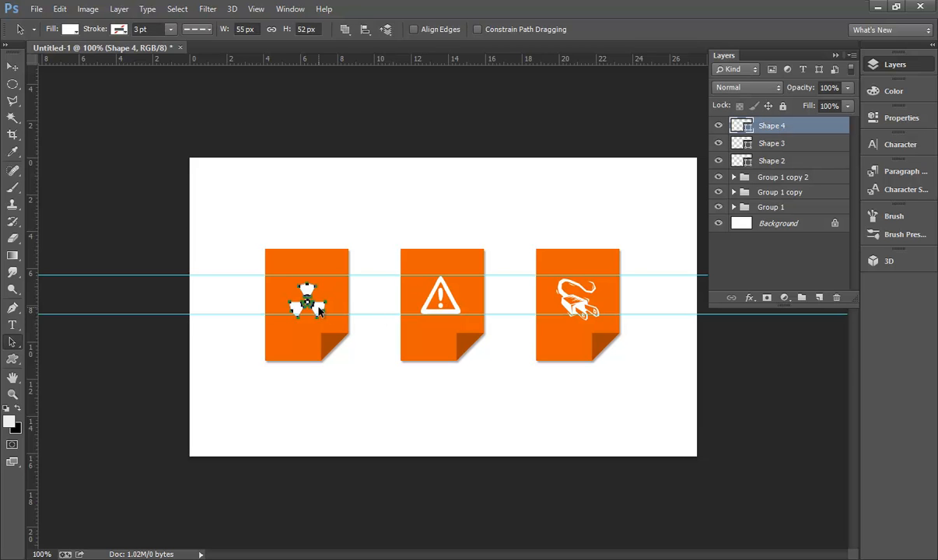
pyautogui.press('Up')
pyautogui.press('Up')
pyautogui.press('Up')
pyautogui.press('Up')
pyautogui.press('Up')
pyautogui.press('Up')
pyautogui.press('Up')
pyautogui.press('Up')
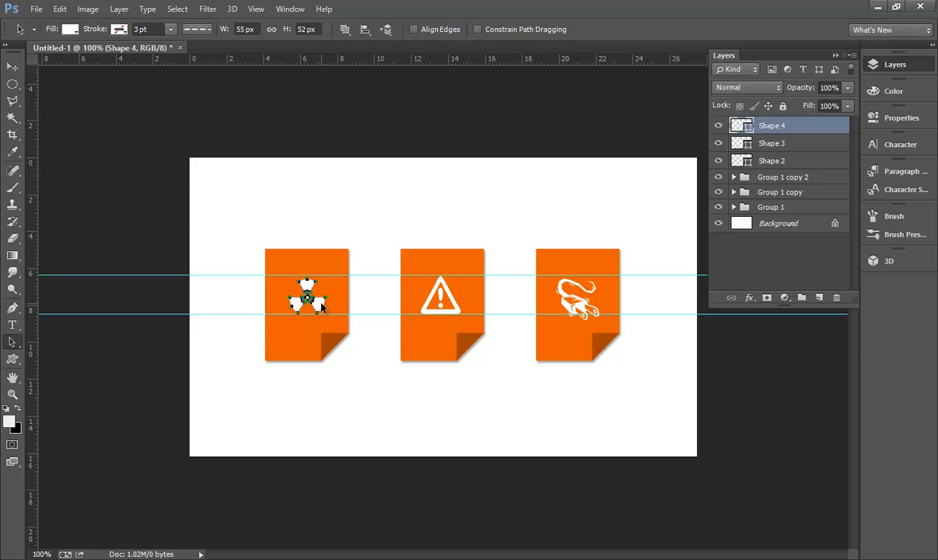
# - Scale the radiation symbol up to about 63 by 60 px so it spans the two guides
pyautogui.hotkey('ctrl', 't')
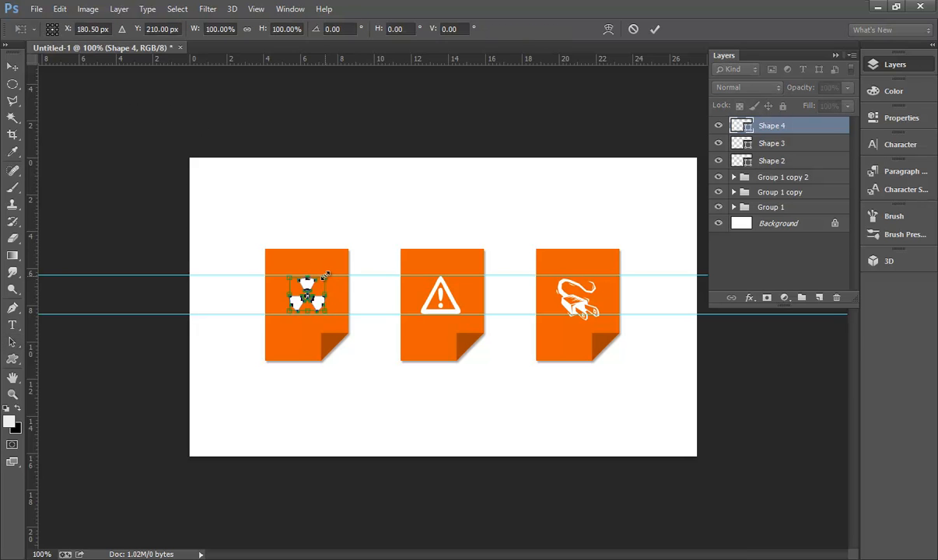
pyautogui.moveTo(328, 276); pyautogui.dragTo(330, 274)
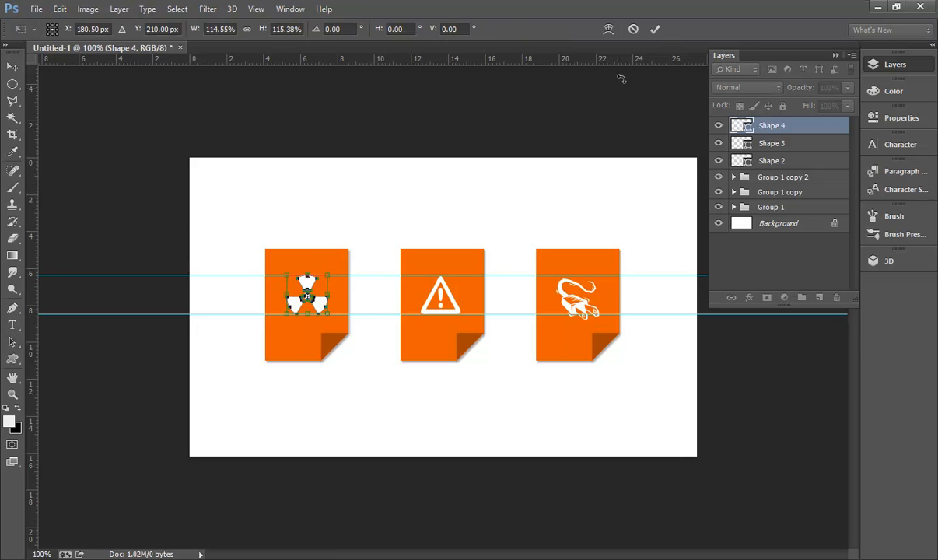
pyautogui.click(655, 29)
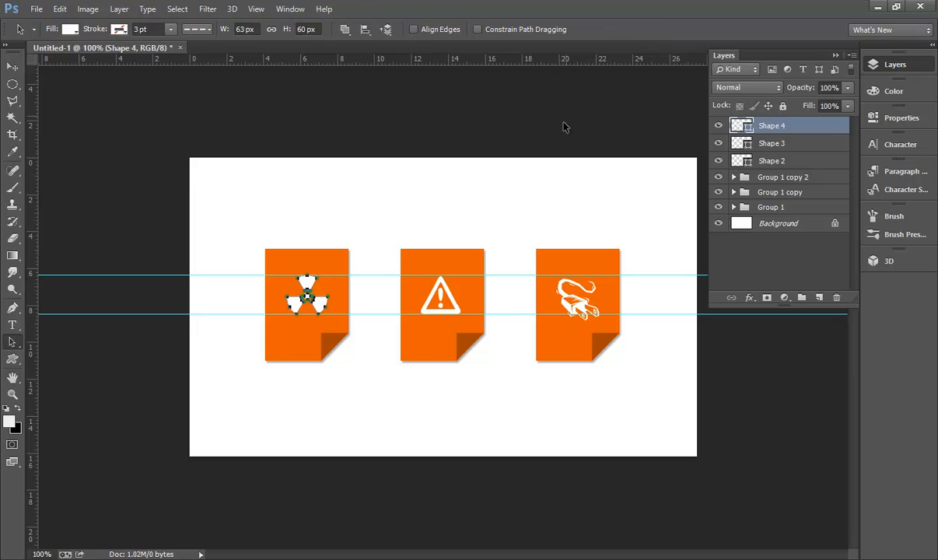
# - Select the radiation, warning-triangle and plug symbols together and distribute them evenly in the horizontal direction
pyautogui.click(577, 303)
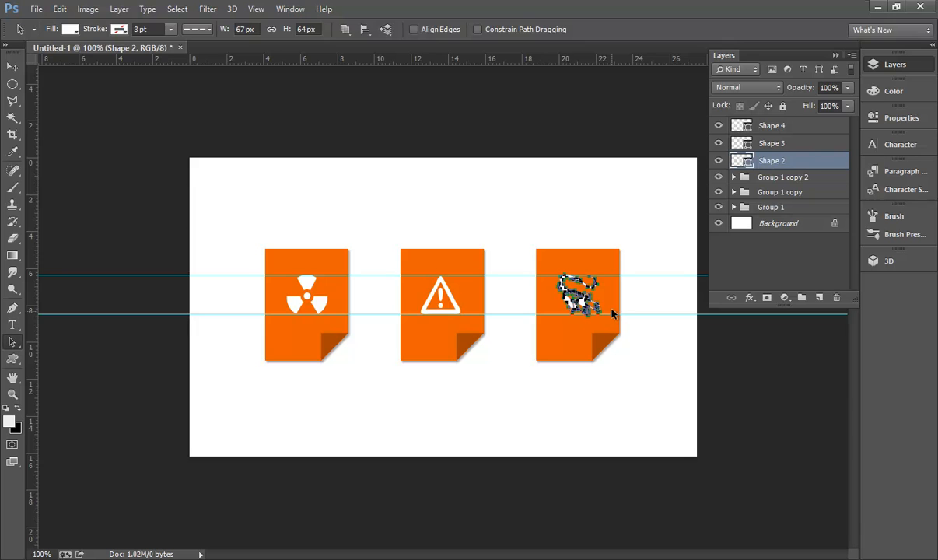
pyautogui.click(441, 301)
pyautogui.click(581, 302)
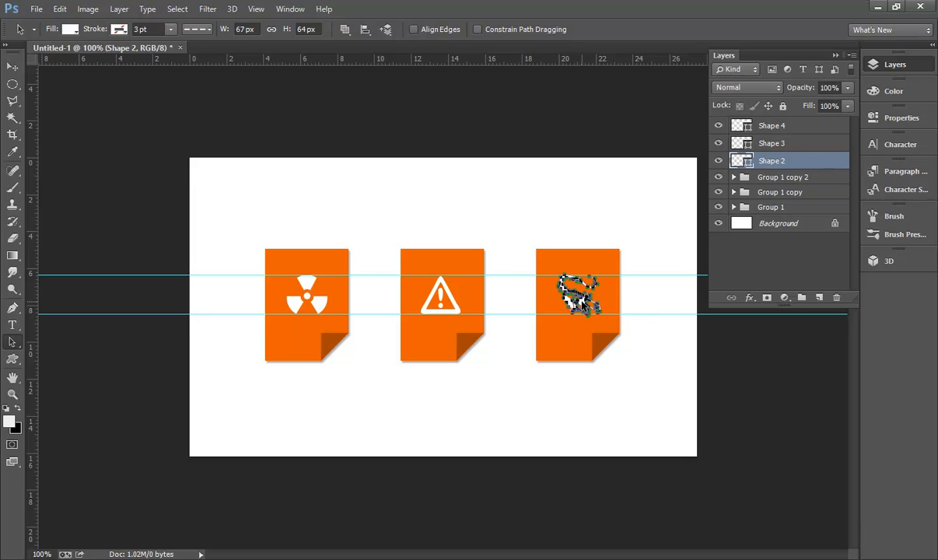
pyautogui.click(320, 309)
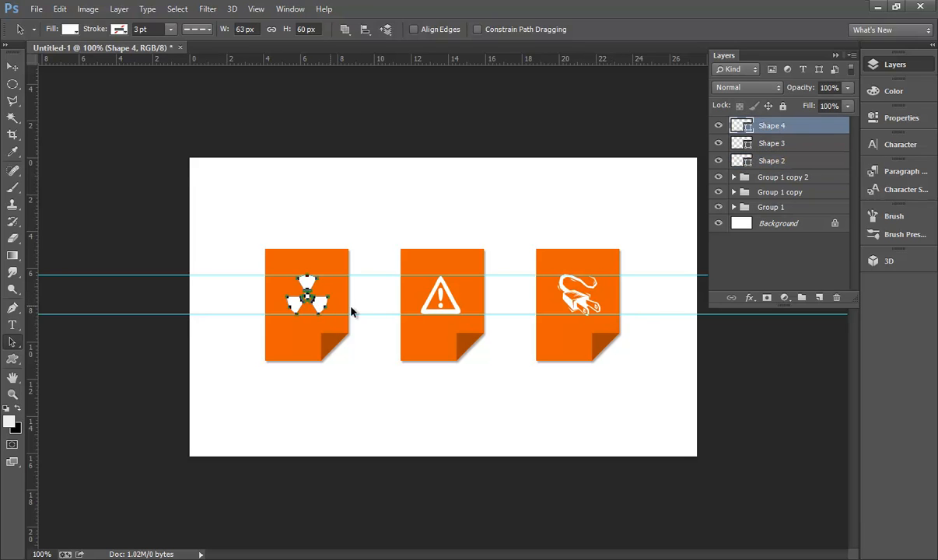
pyautogui.keyDown('shift'); pyautogui.click(439, 295); pyautogui.keyUp('shift')
pyautogui.keyDown('shift'); pyautogui.click(574, 303); pyautogui.keyUp('shift')
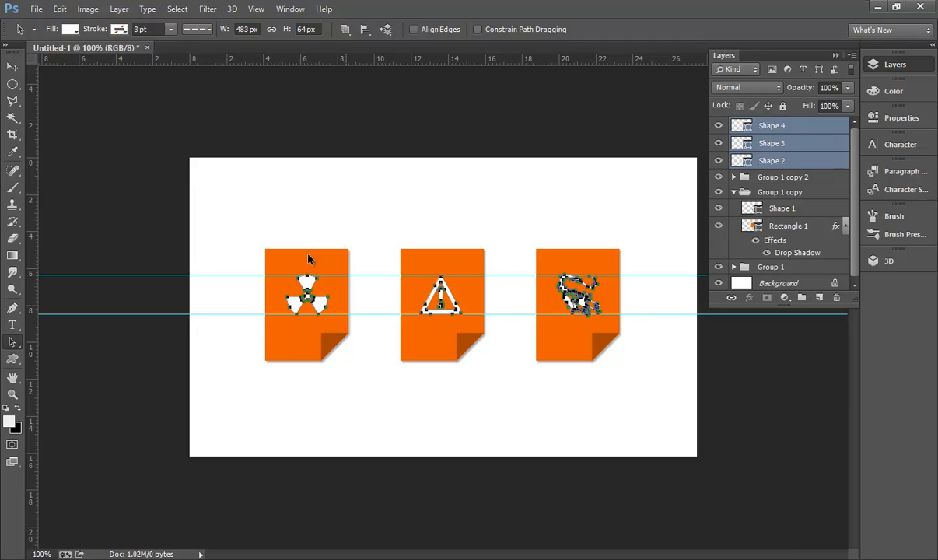
pyautogui.click(12, 67)
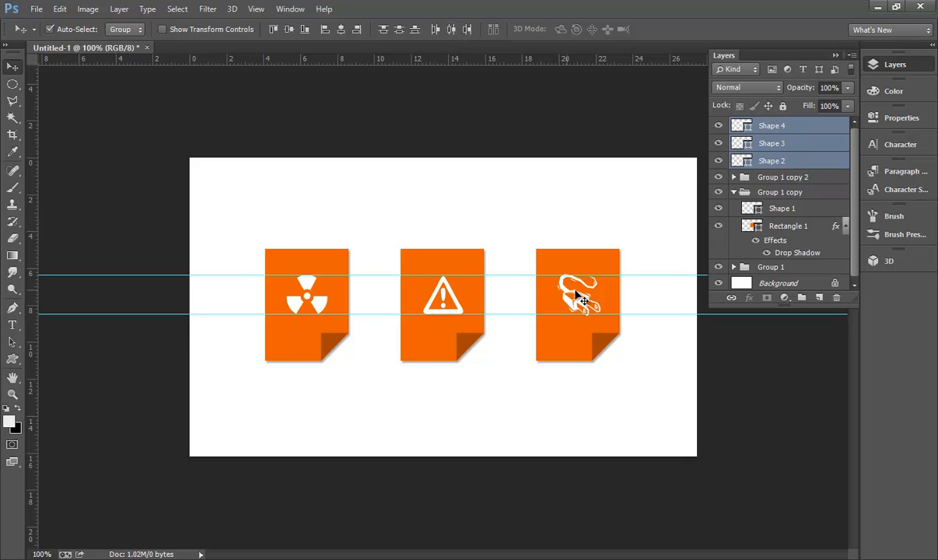
# - Remove both horizontal guides from the canvas
pyautogui.moveTo(529, 277); pyautogui.dragTo(504, 27)
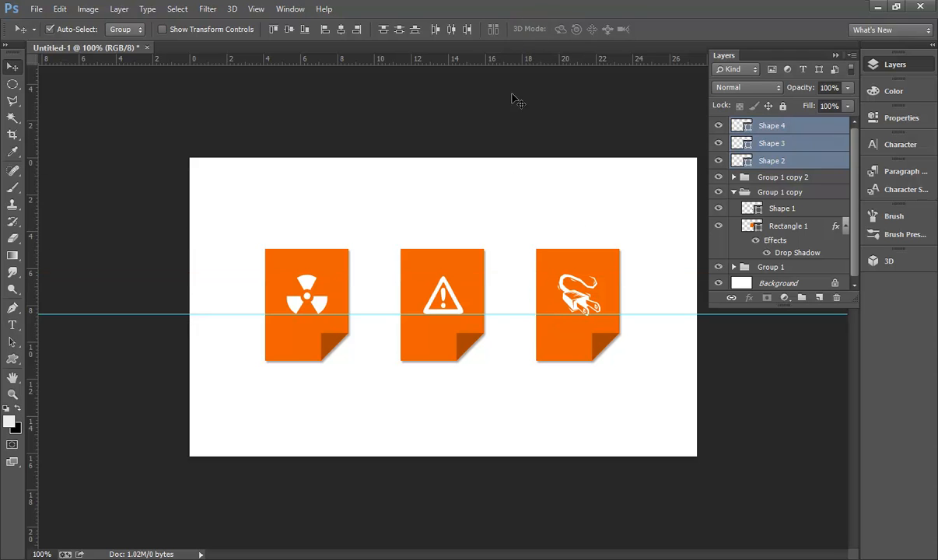
pyautogui.moveTo(505, 313); pyautogui.dragTo(493, 38)
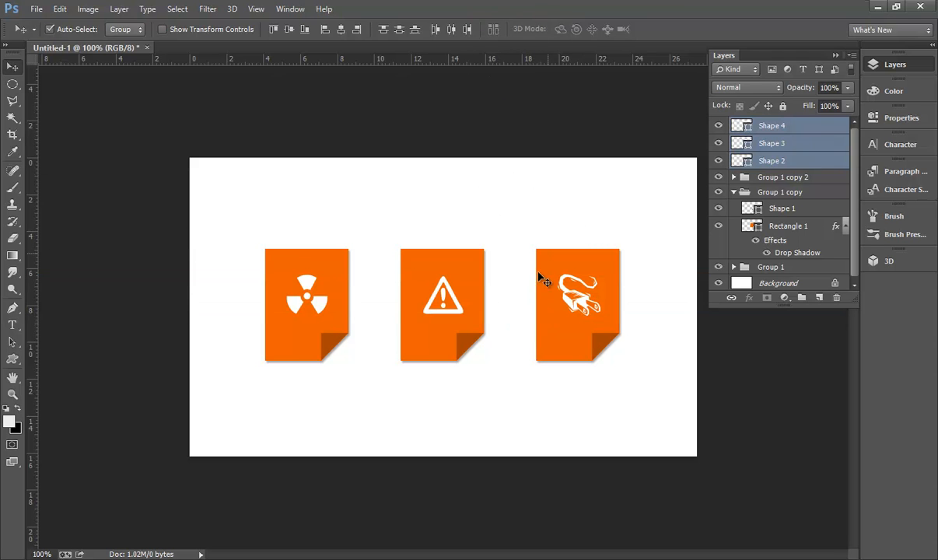